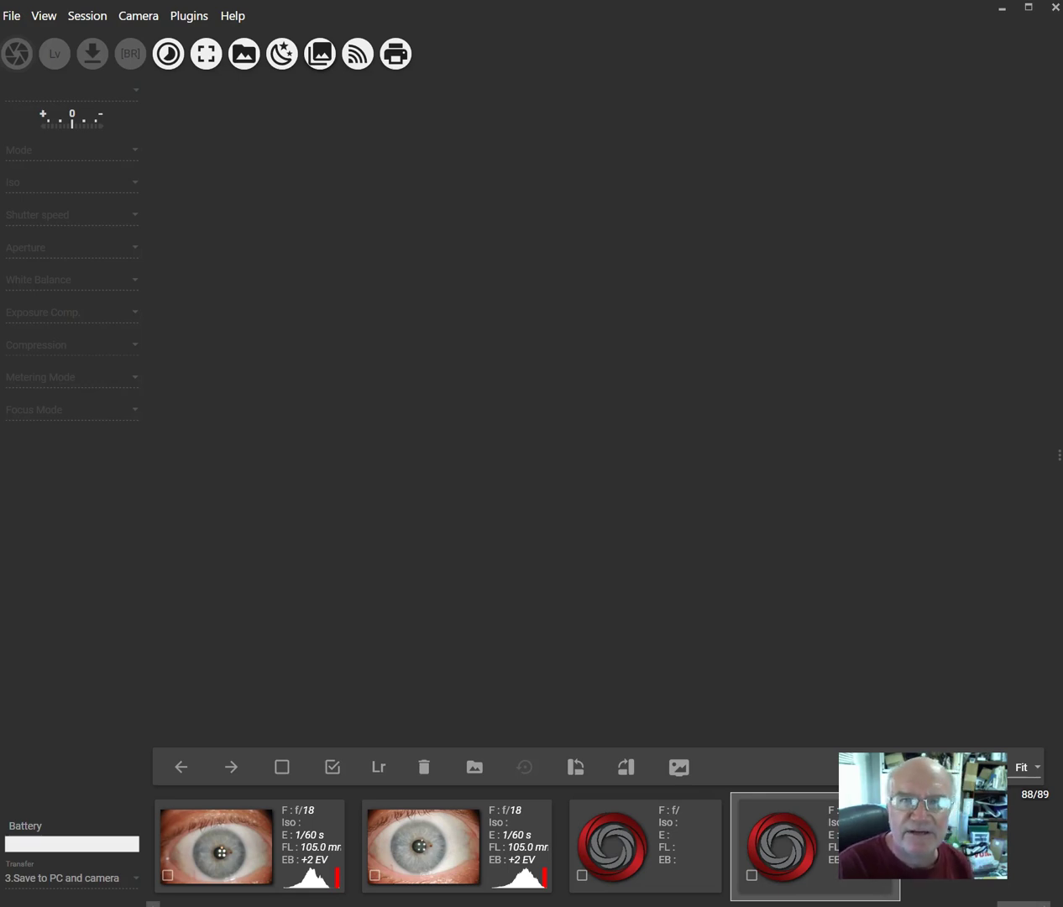
Switch to File Explorer, open the D70s-S105 folder inside Pictures > digiCamControl, and display its files as extra large icons.
click(251, 689)
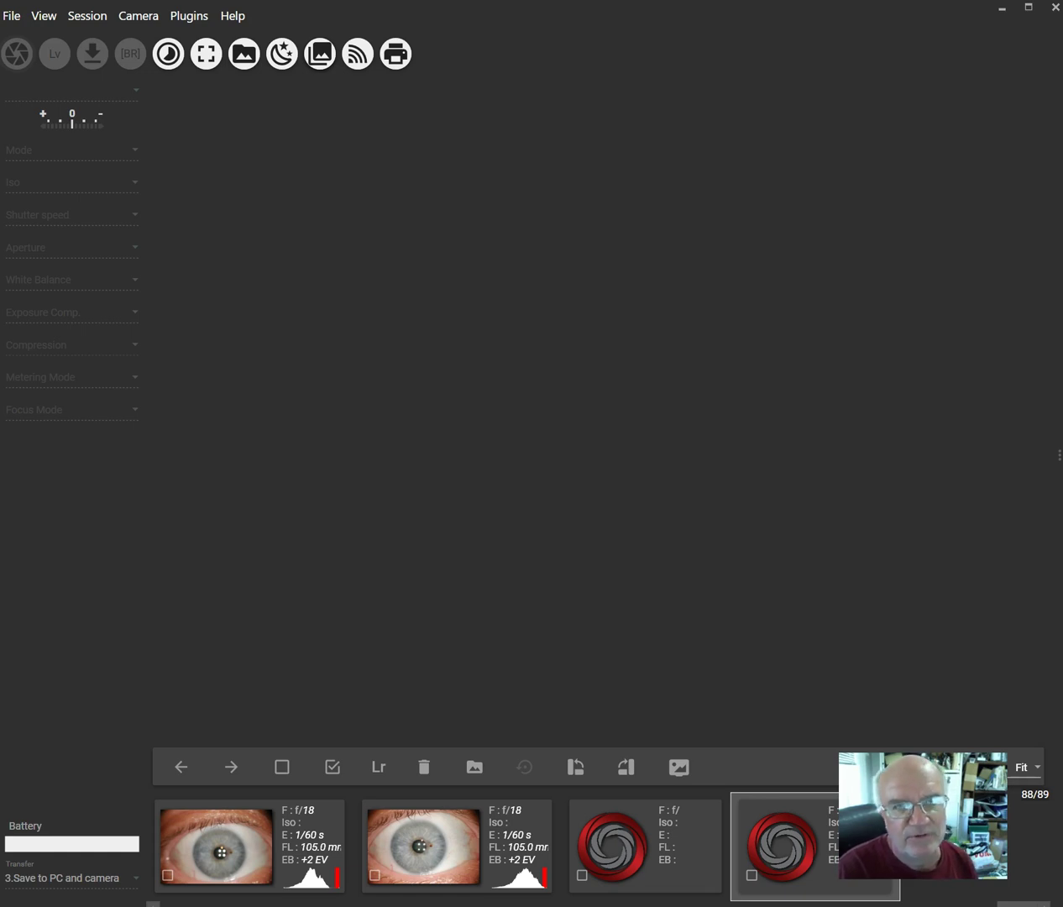
click(108, 895)
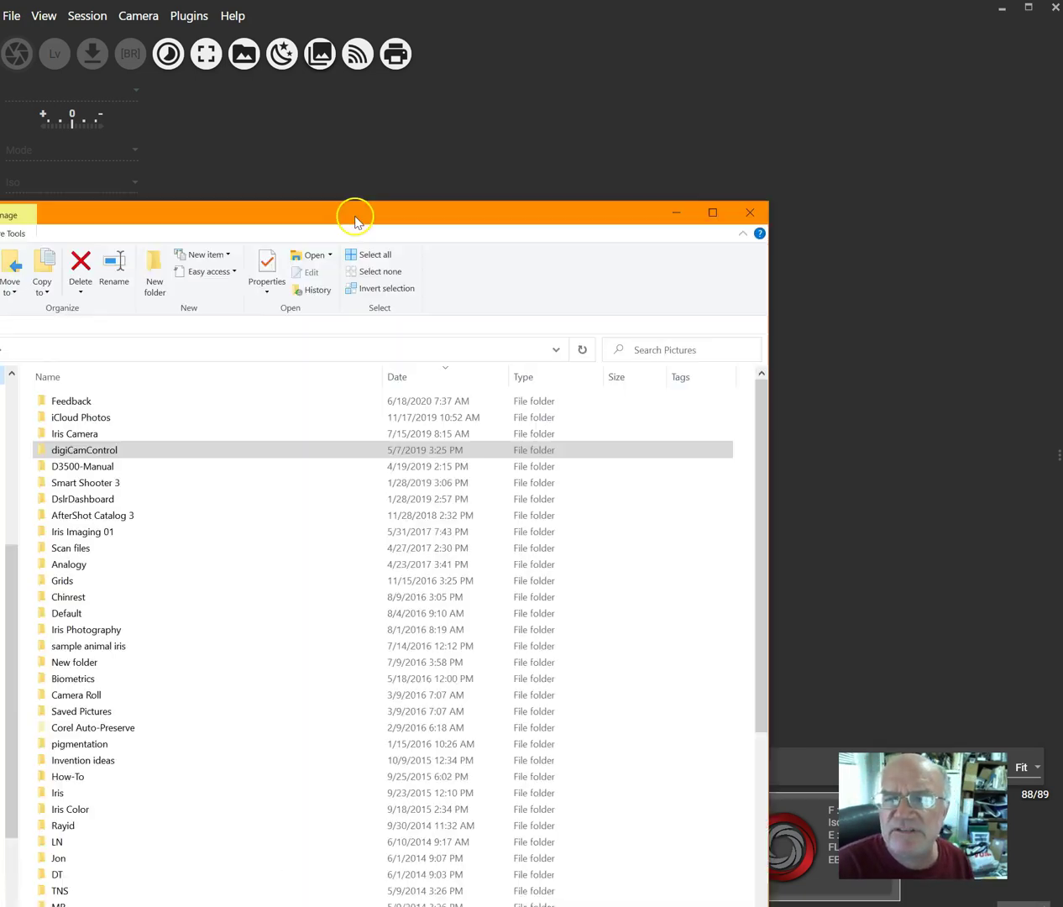
drag(351, 213, 604, 68)
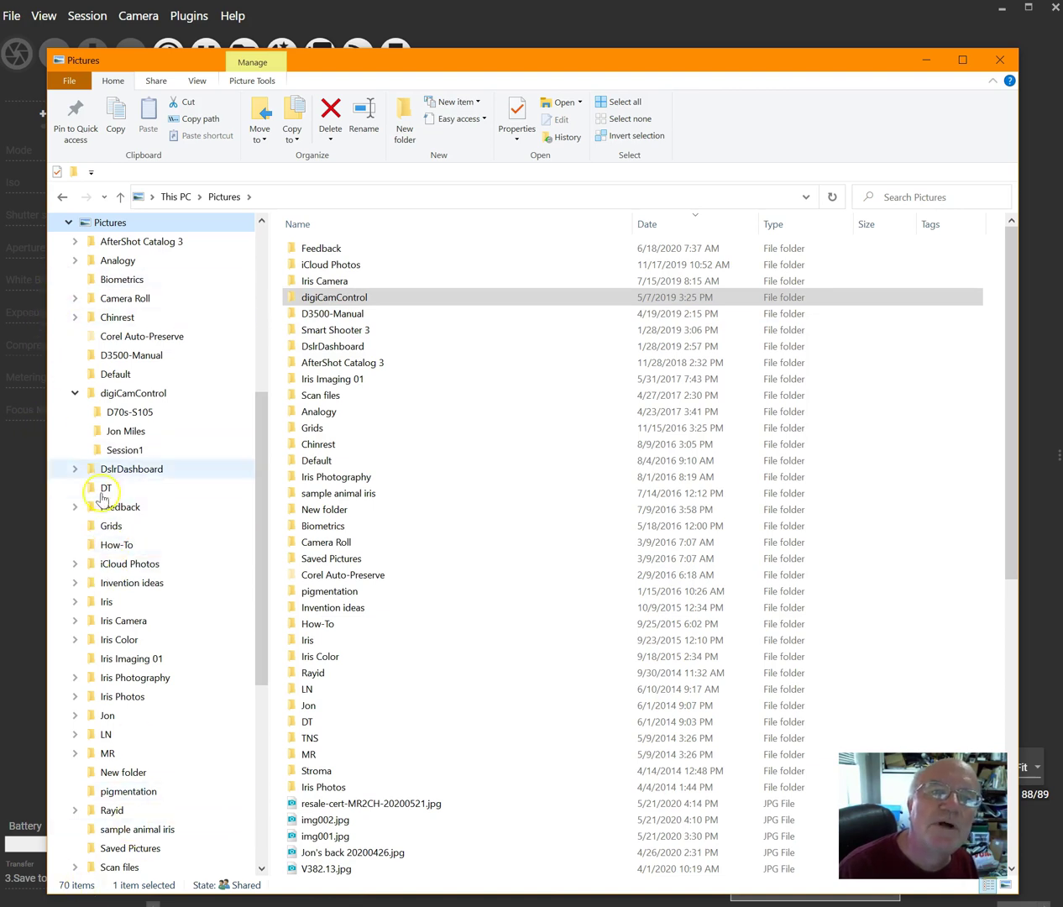
click(94, 394)
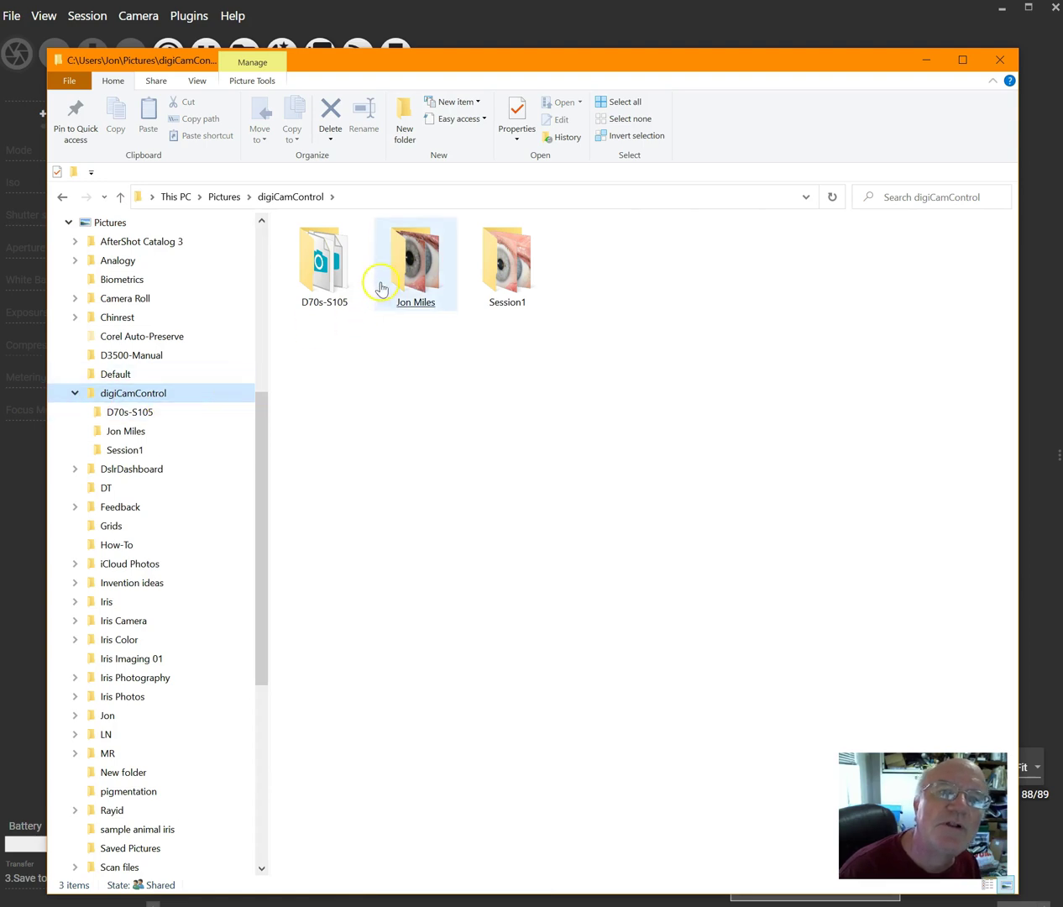
click(318, 267)
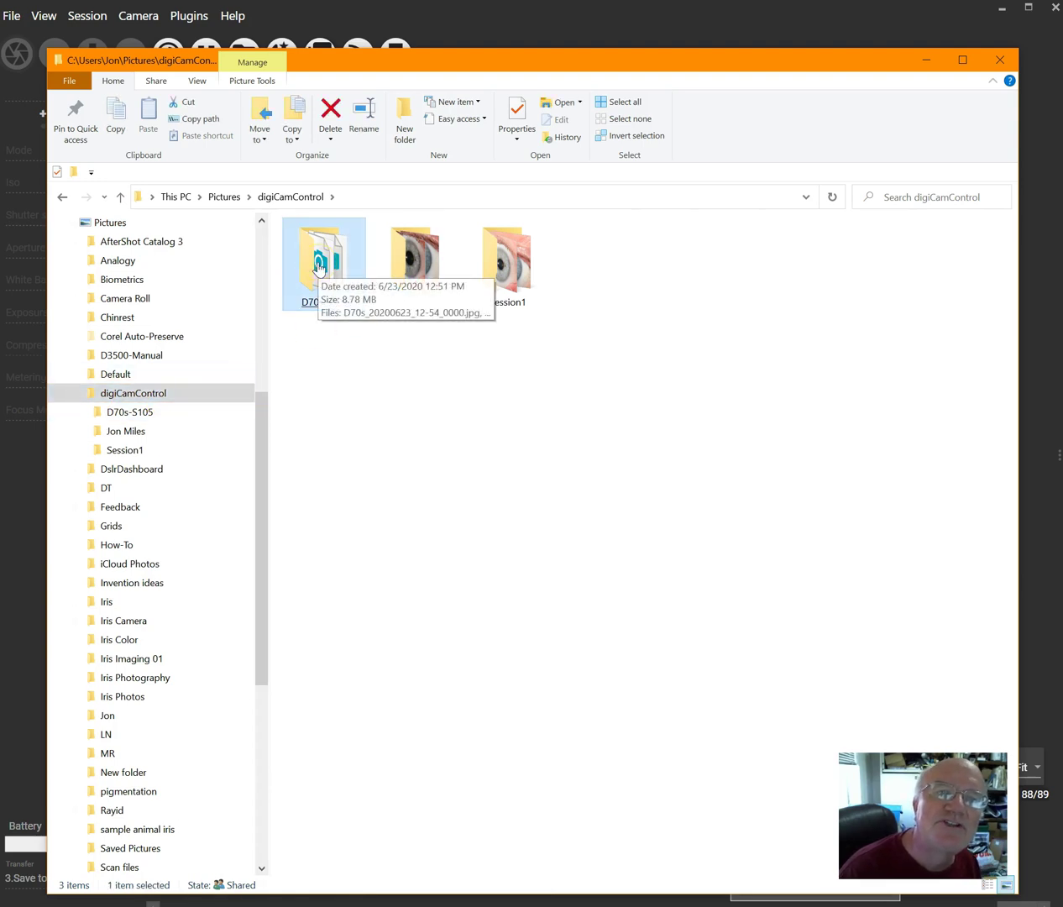
double_click(318, 267)
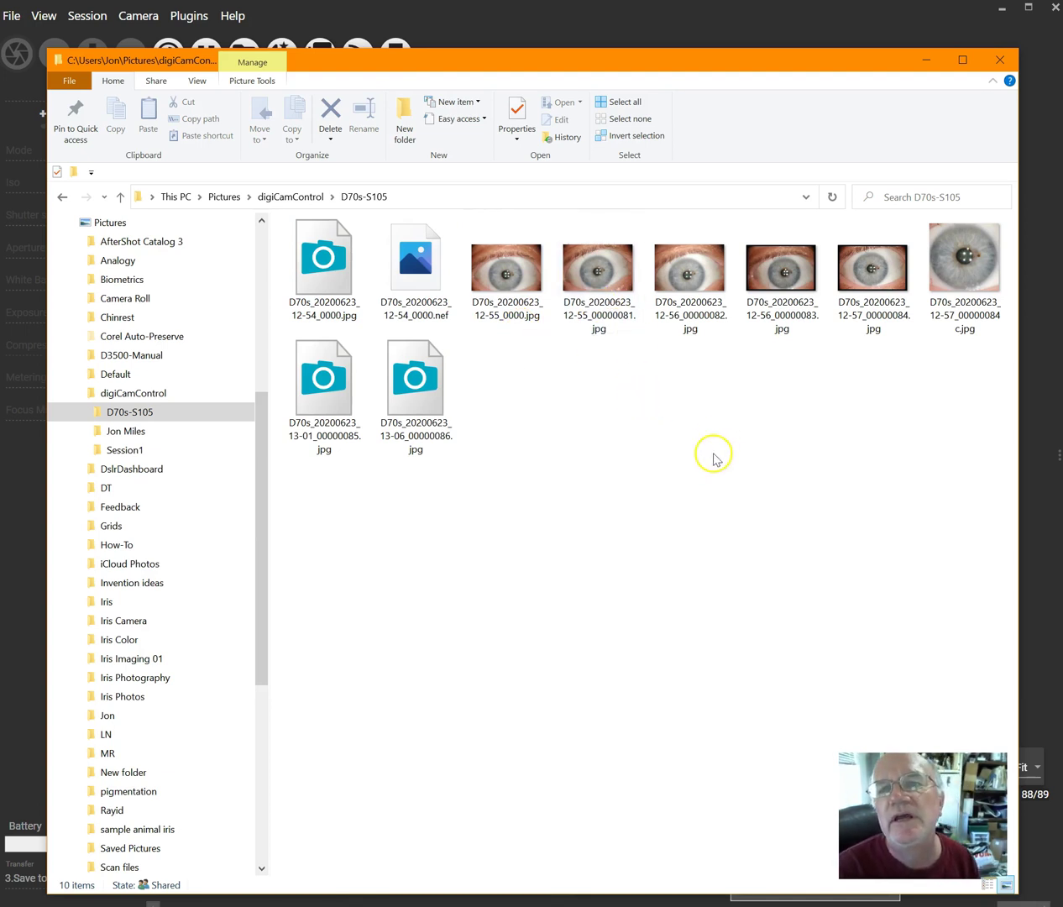
click(198, 80)
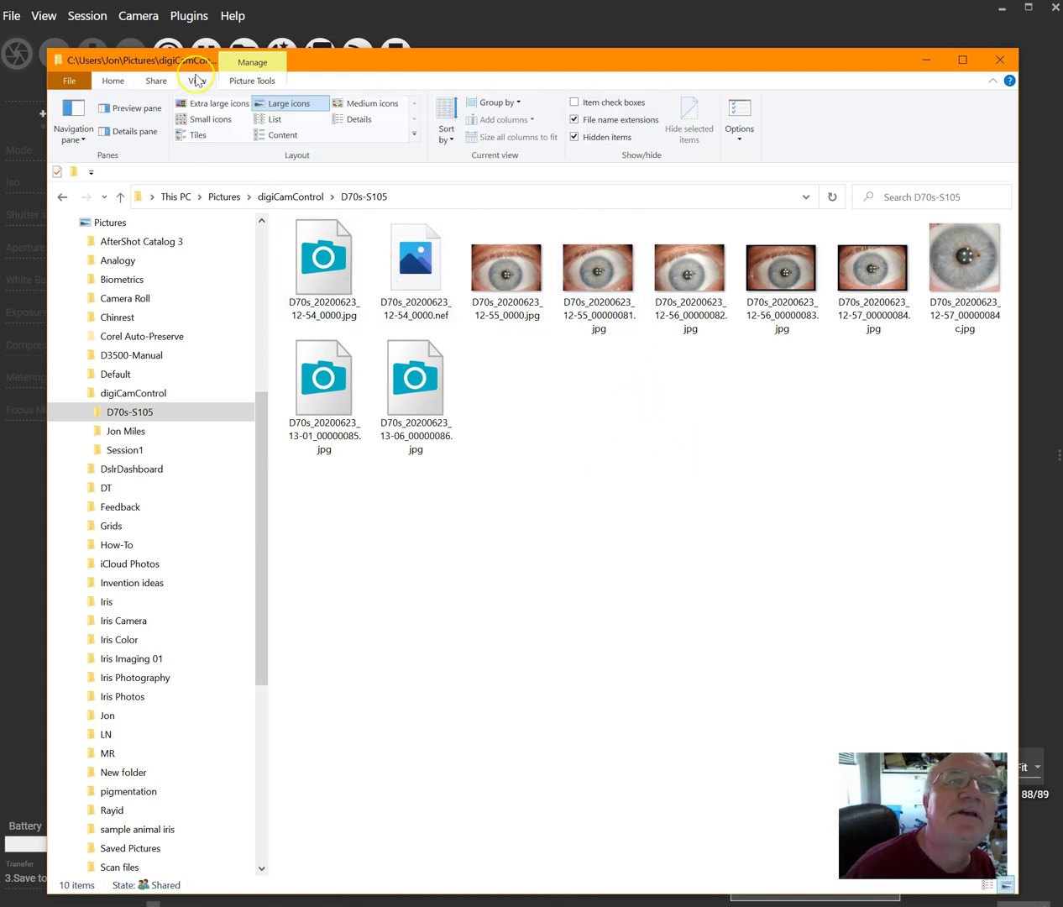
click(209, 105)
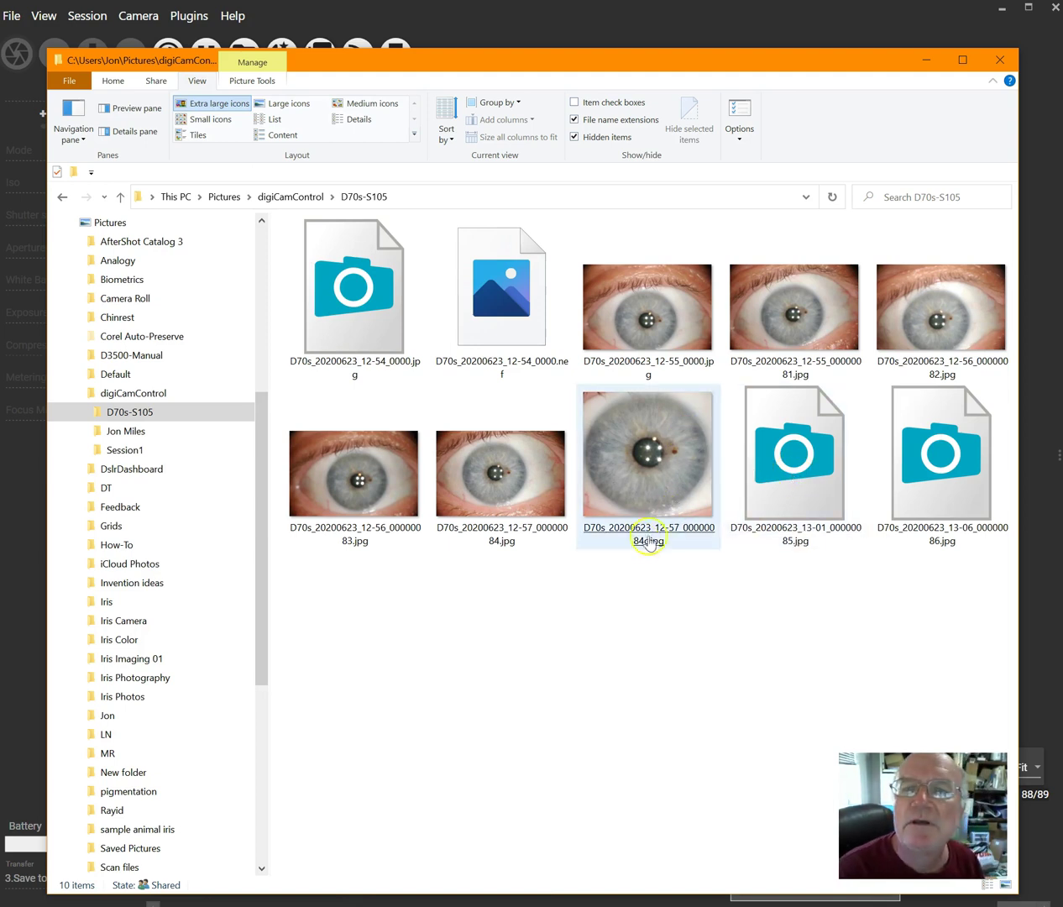
Examine the saved eye photos in the D70s-S105 folder, including their file names and the cropped version ending in 84c.
click(449, 542)
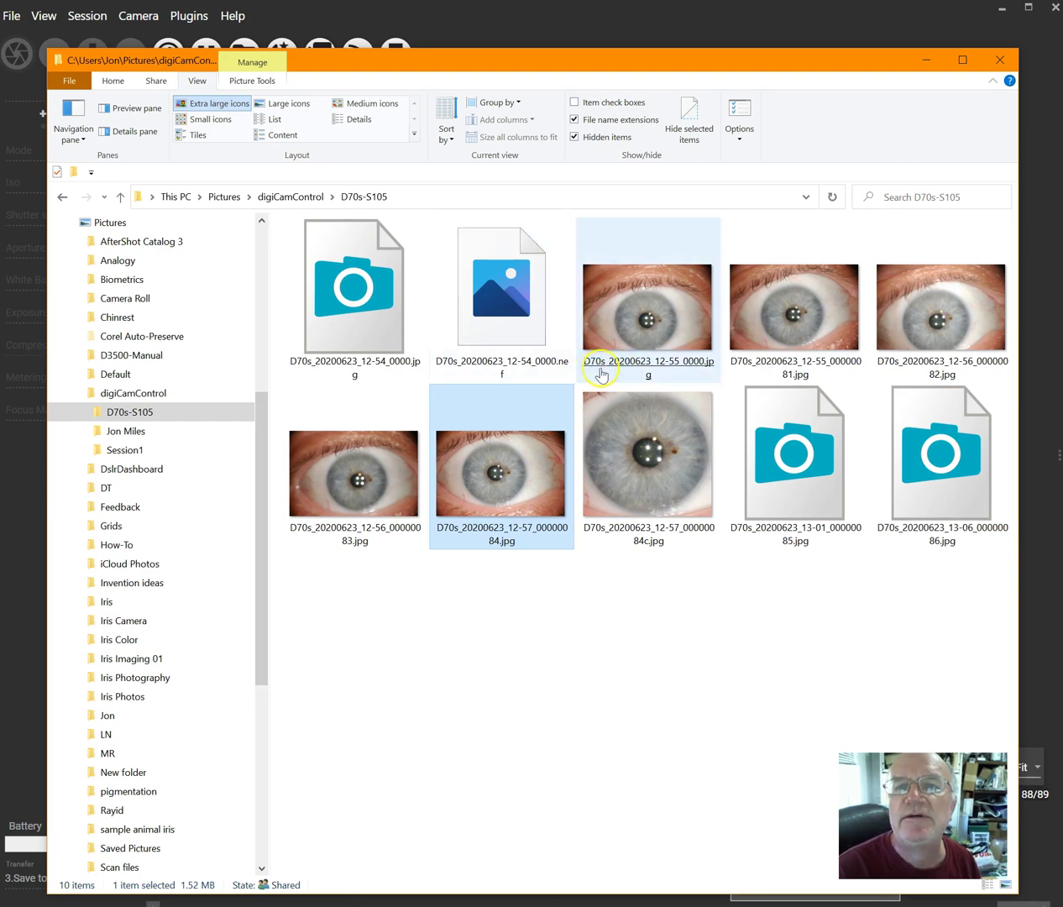
mouse_move(640, 369)
click(672, 365)
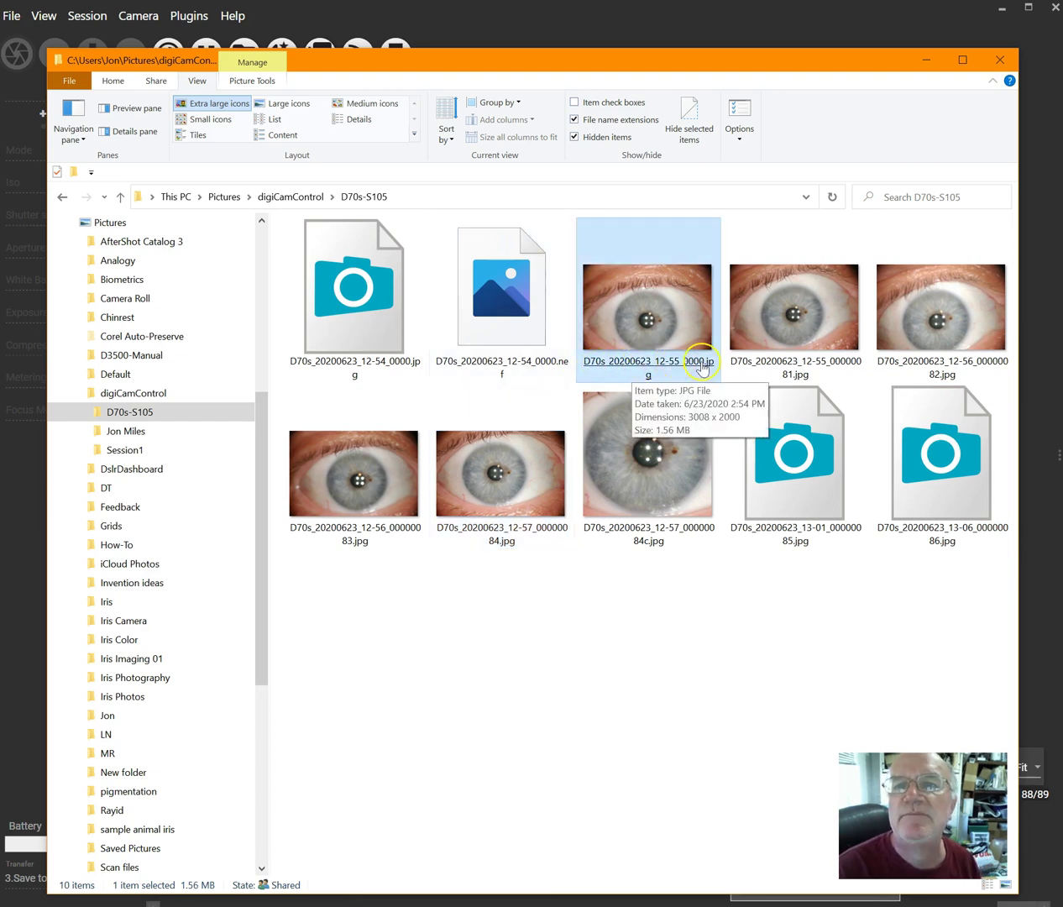
click(675, 409)
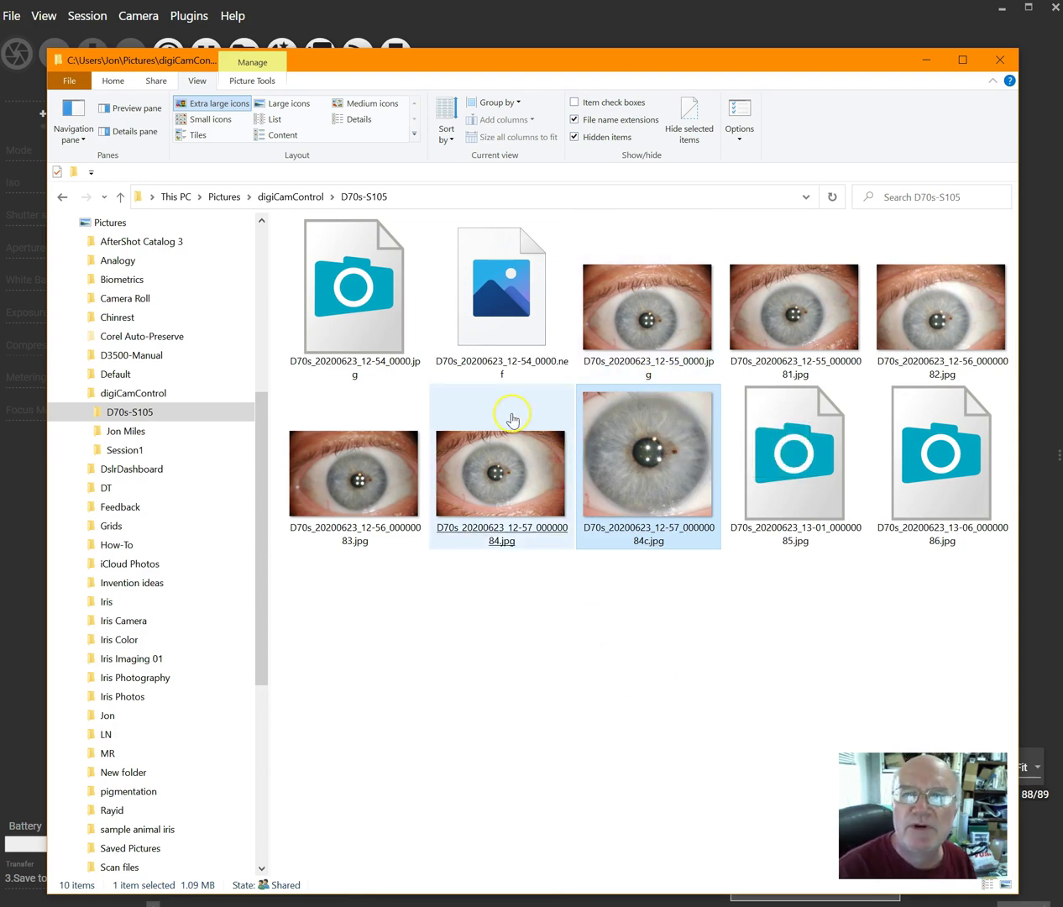
Move the File Explorer window out of the way and refresh the camera list in digiCamControl.
drag(688, 64, 1062, 202)
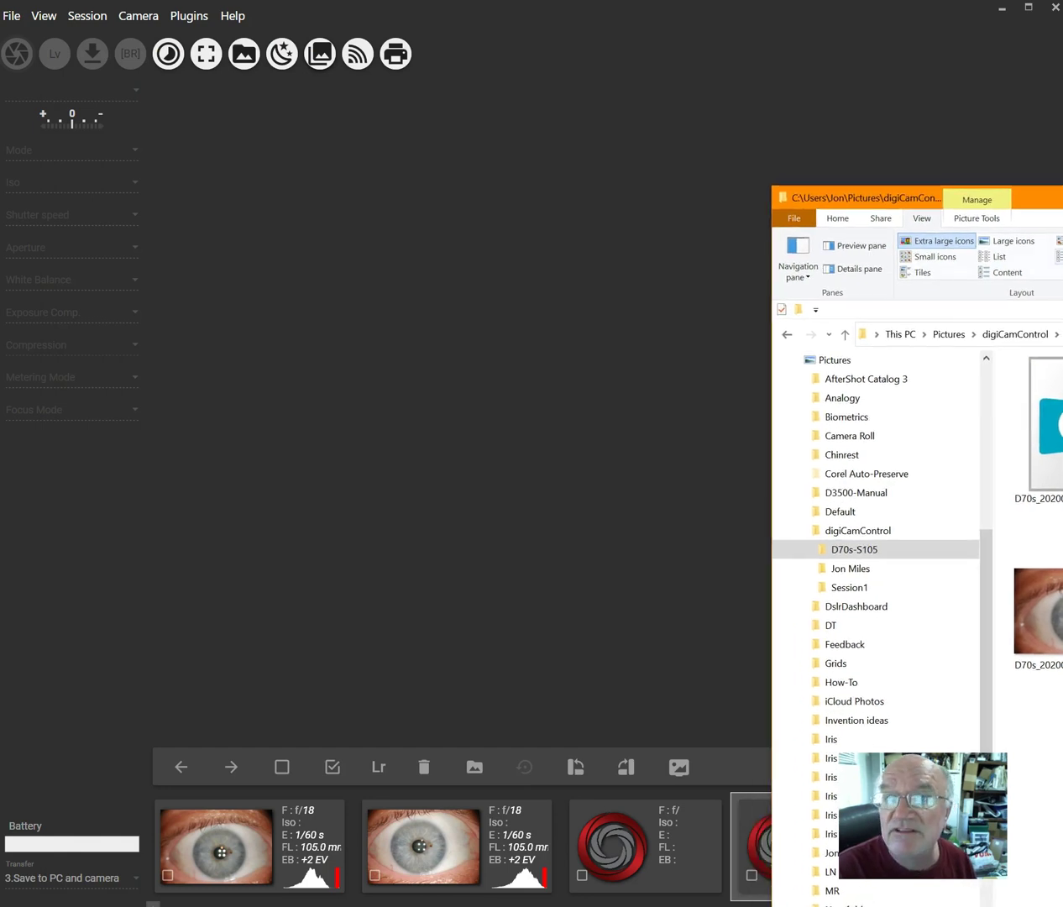
drag(966, 198, 1061, 201)
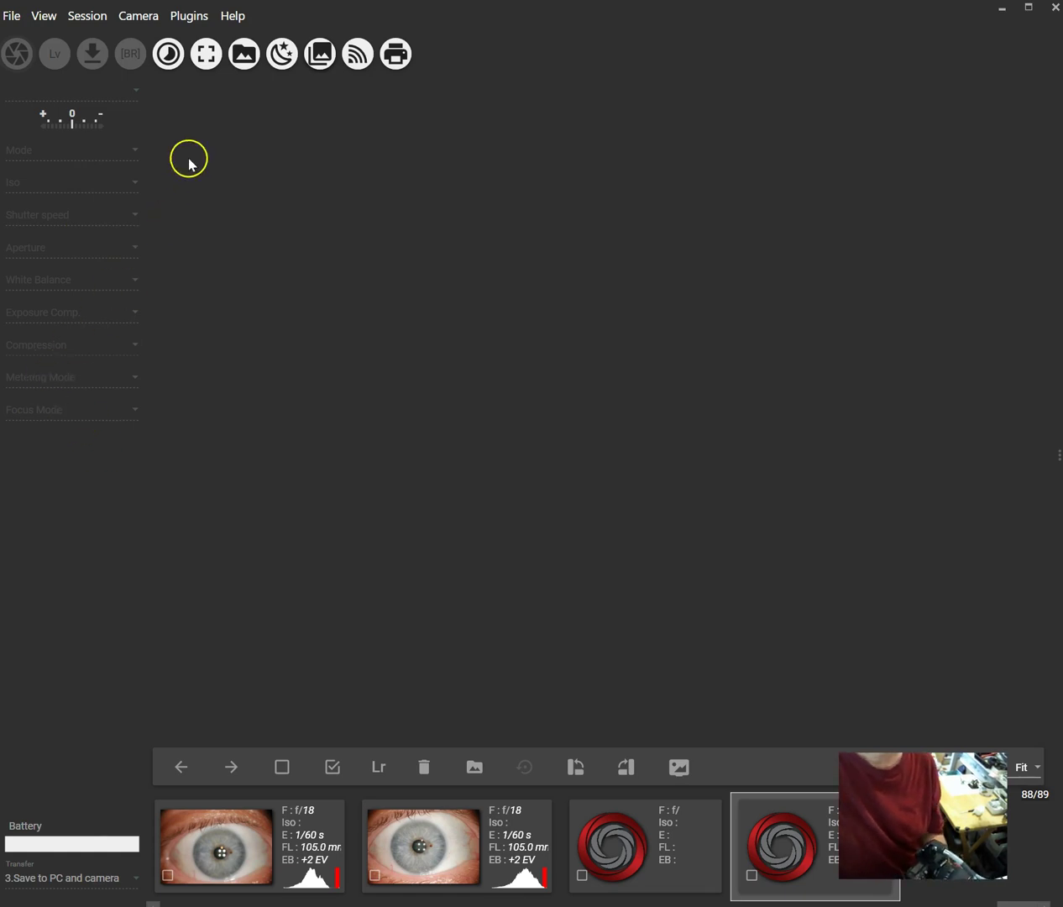
click(141, 23)
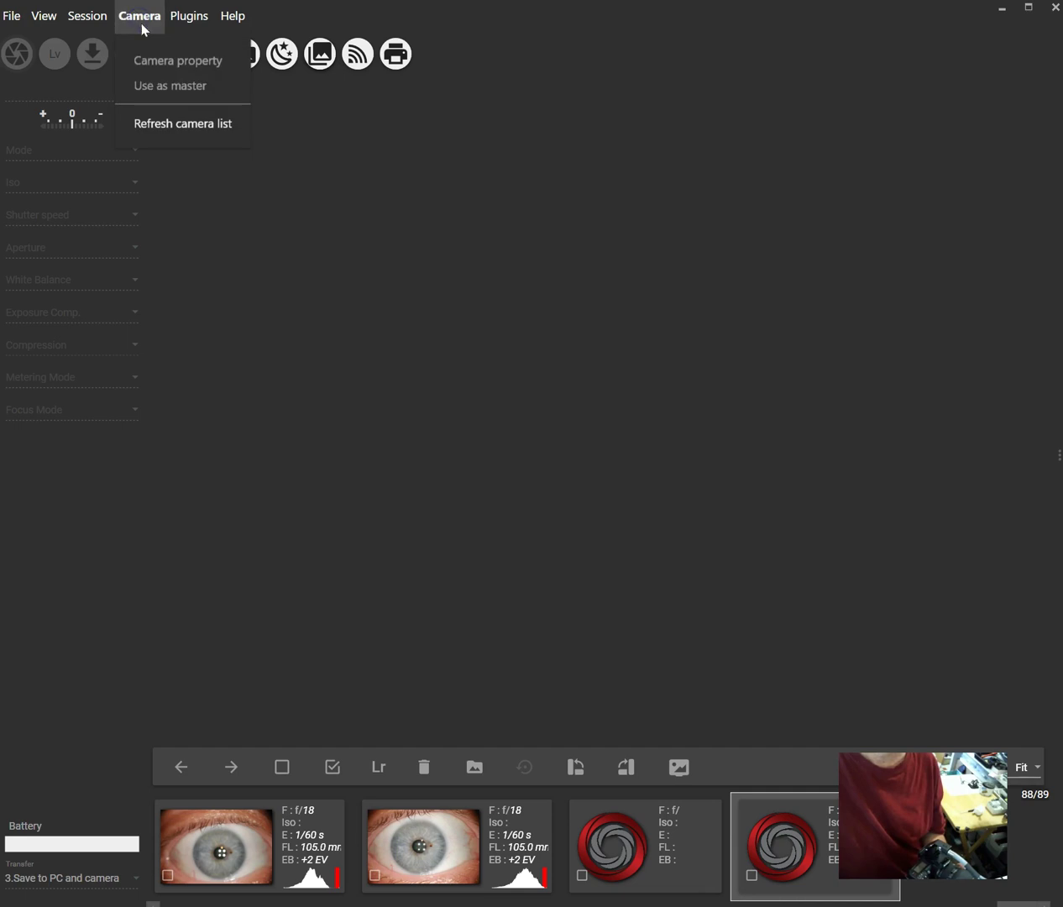
click(184, 128)
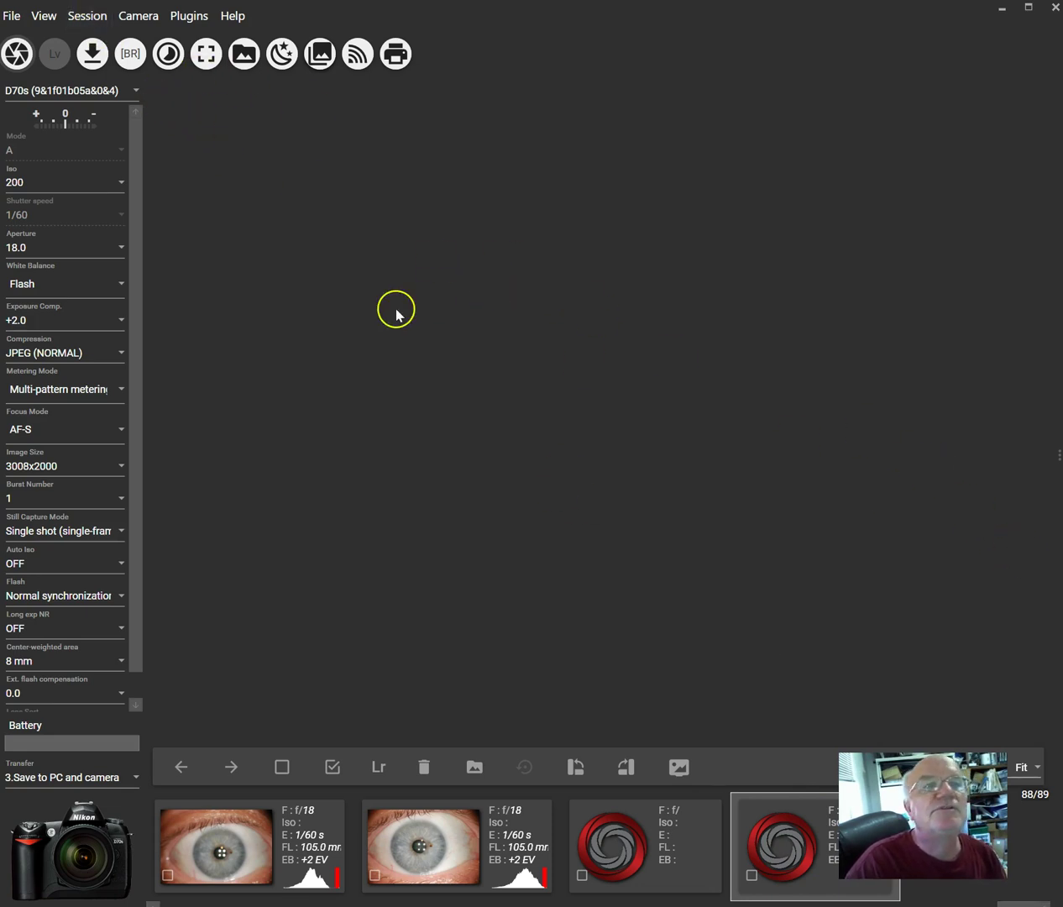
Open the current session for editing and review its session name, folder and file name template.
click(88, 16)
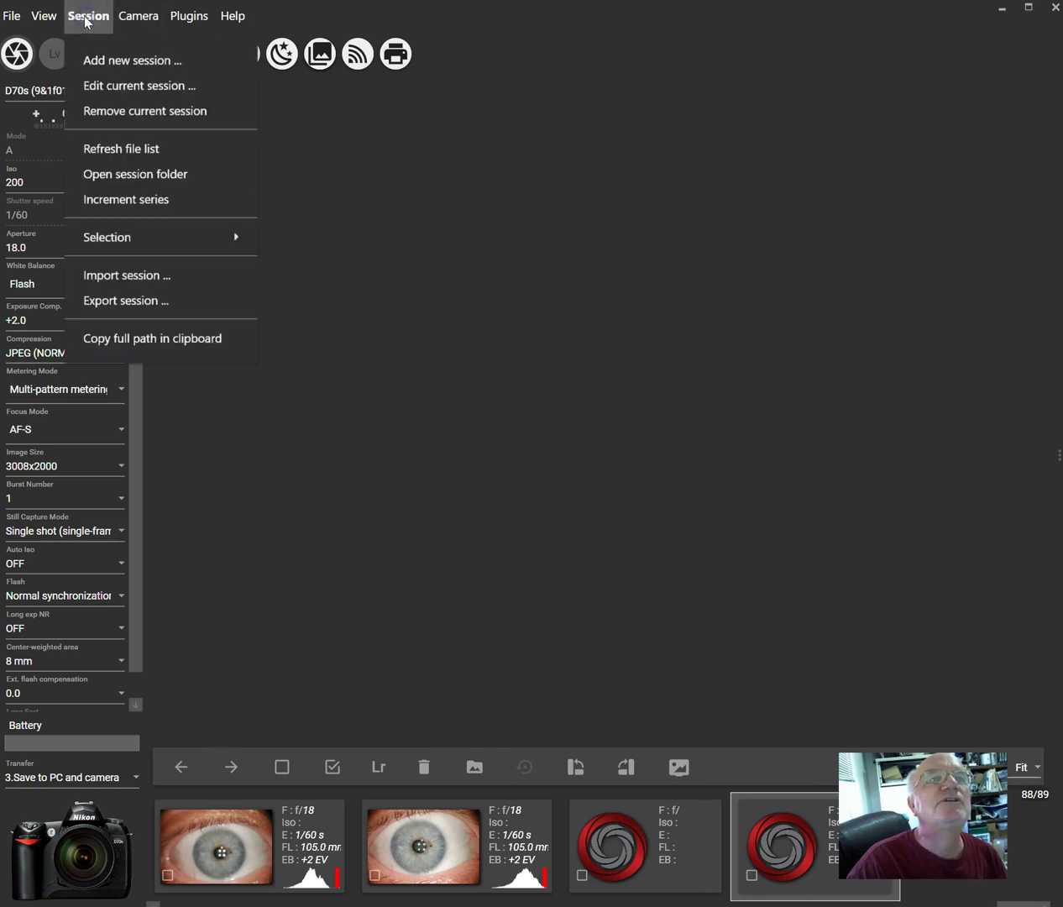
click(136, 87)
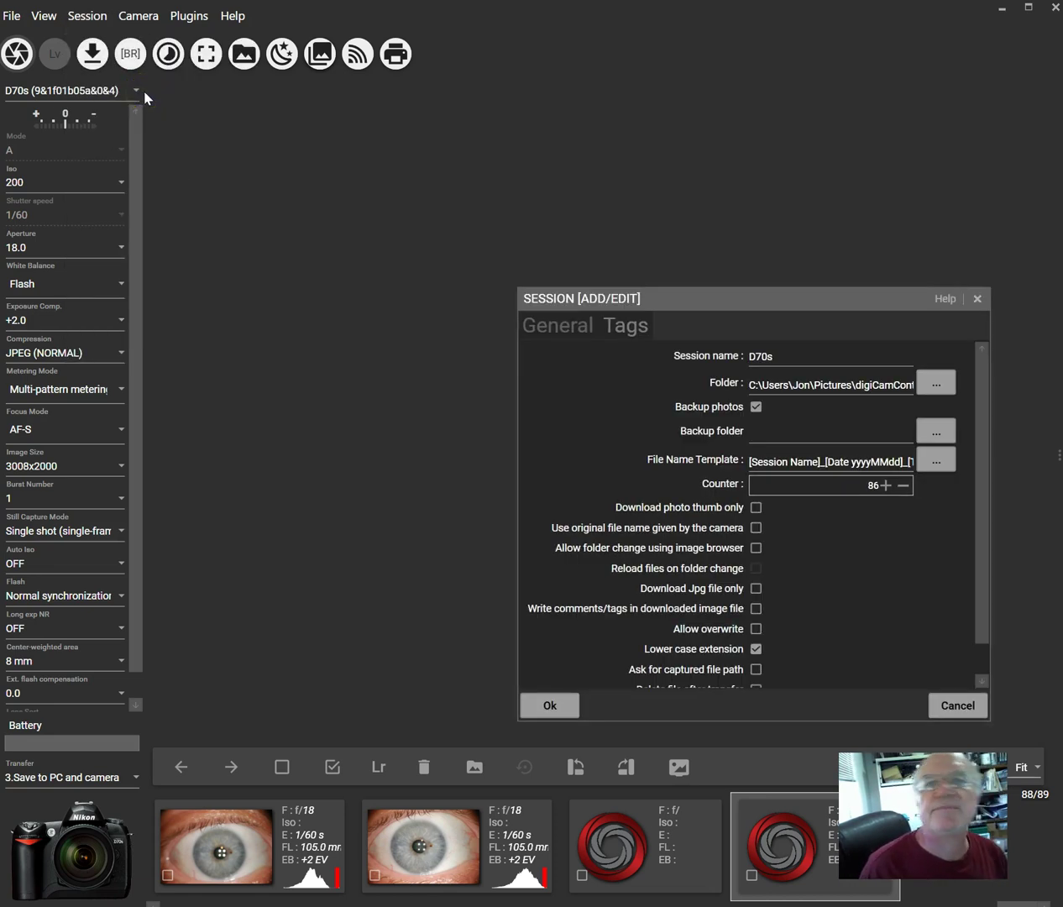
click(184, 106)
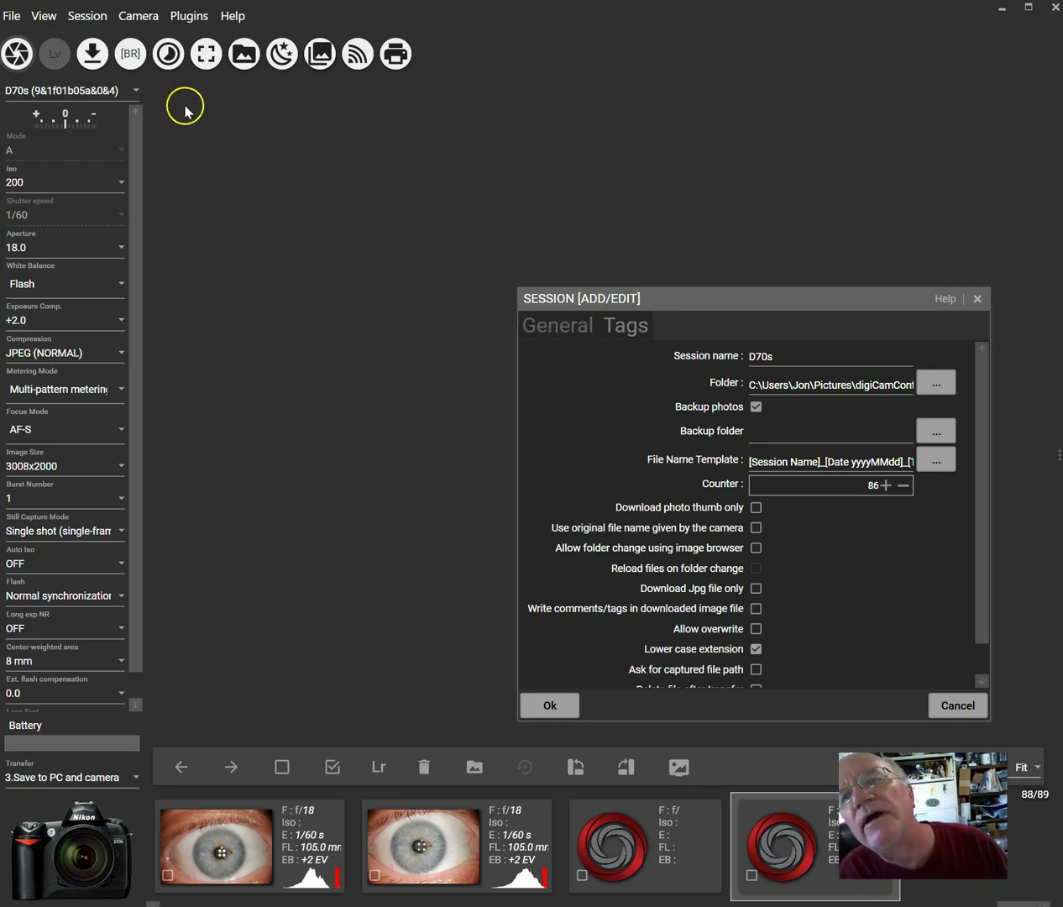
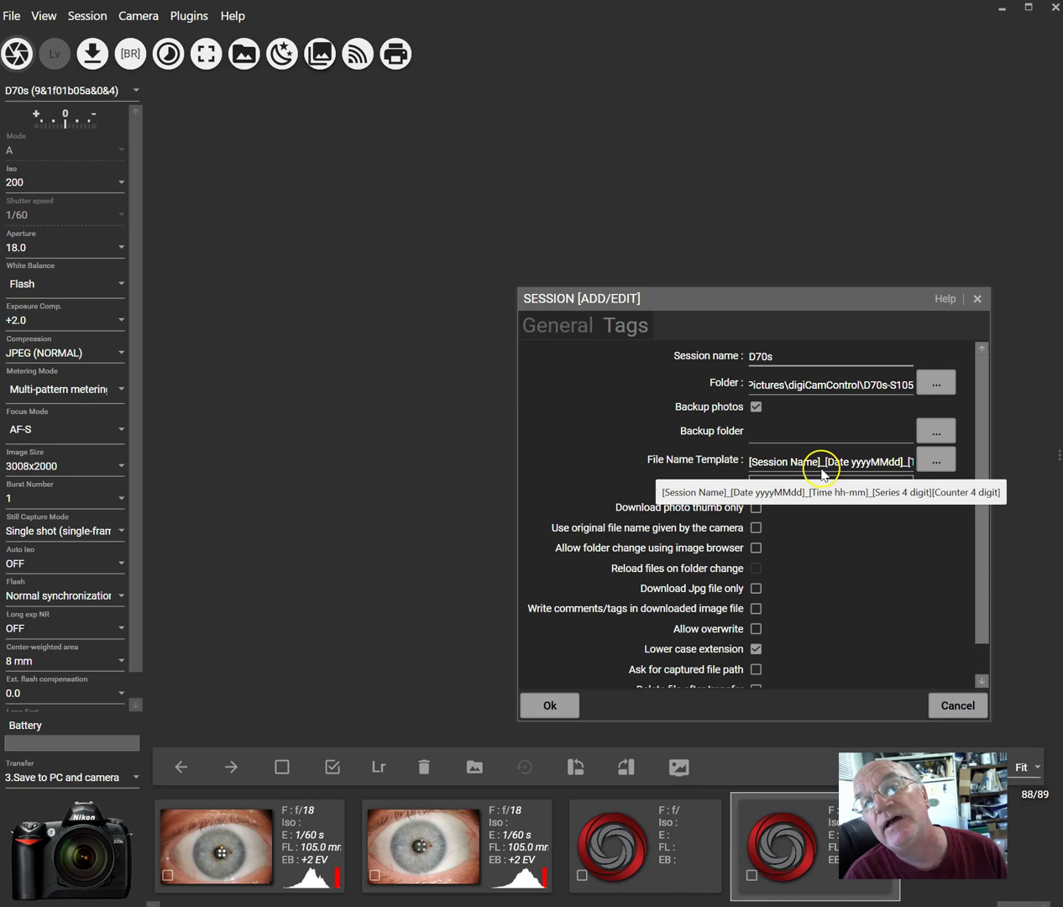
click(904, 462)
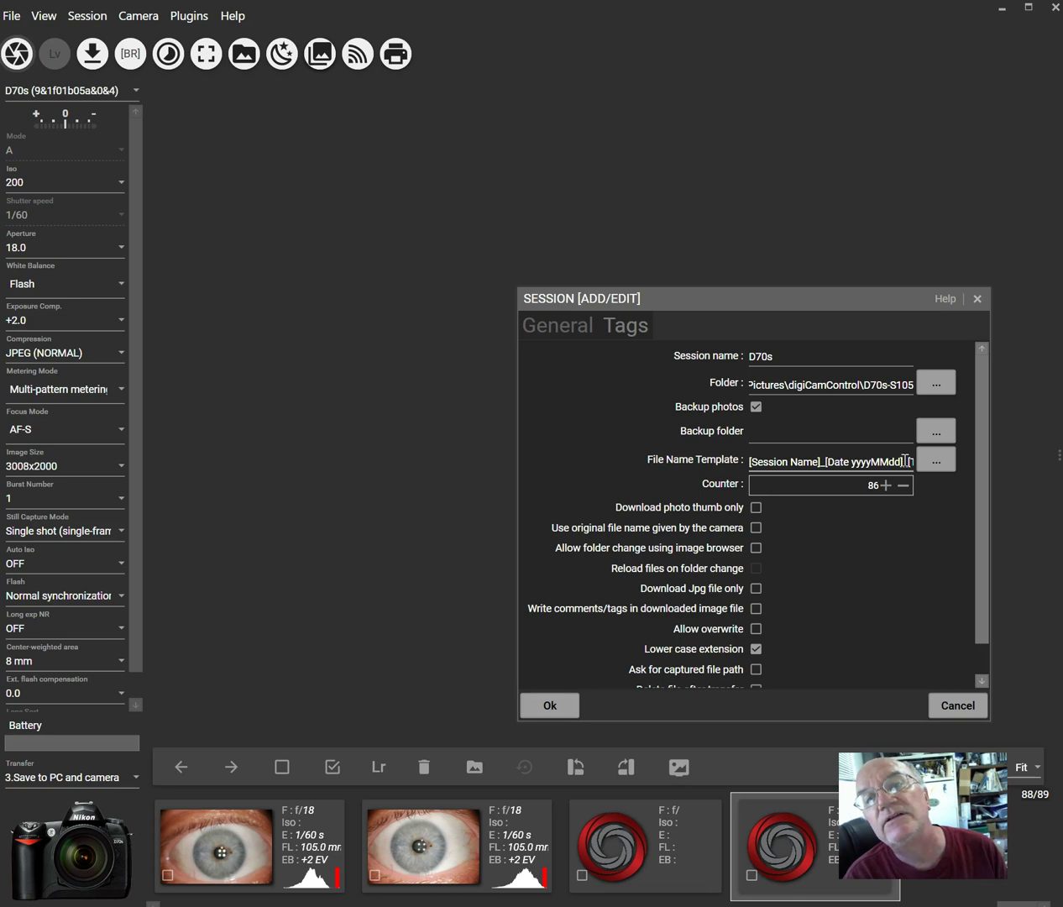
Review the available tags in the file name template editor, and accept the existing template and session settings.
click(937, 464)
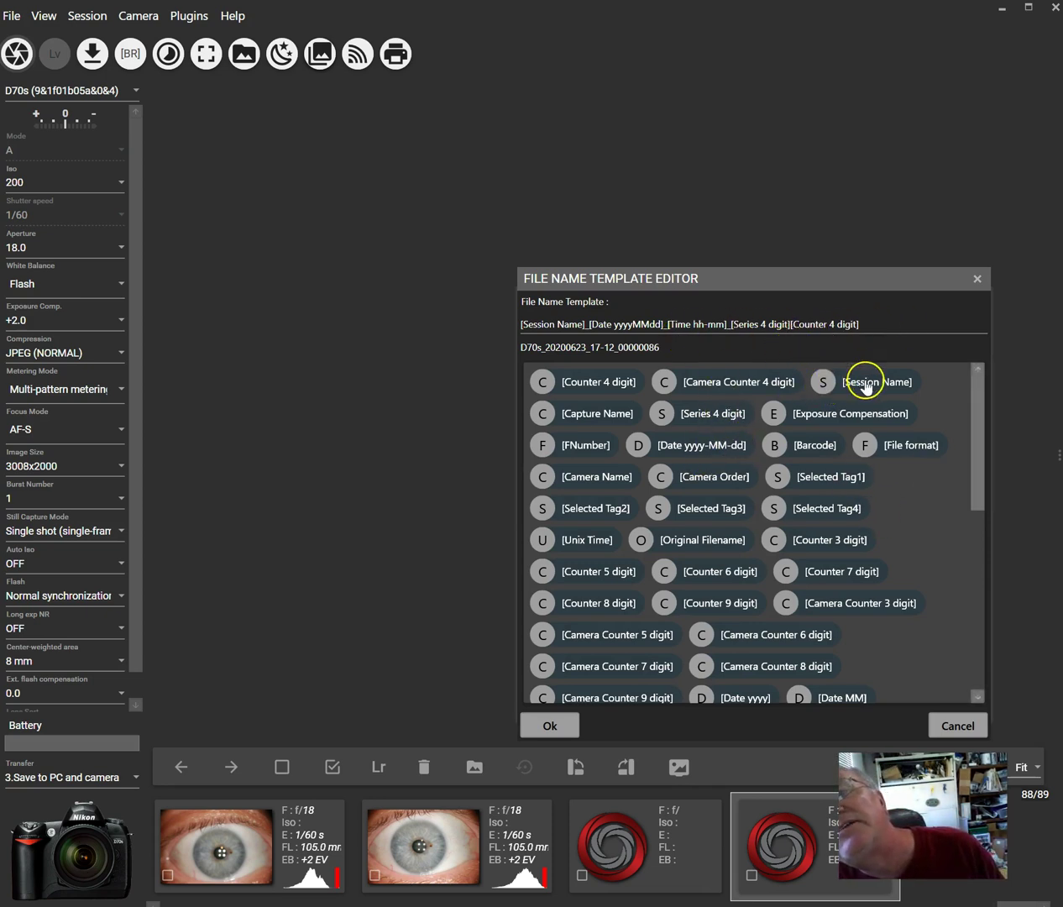
scroll(836, 621, down, 3)
scroll(836, 621, down, 2)
scroll(837, 617, up, 2)
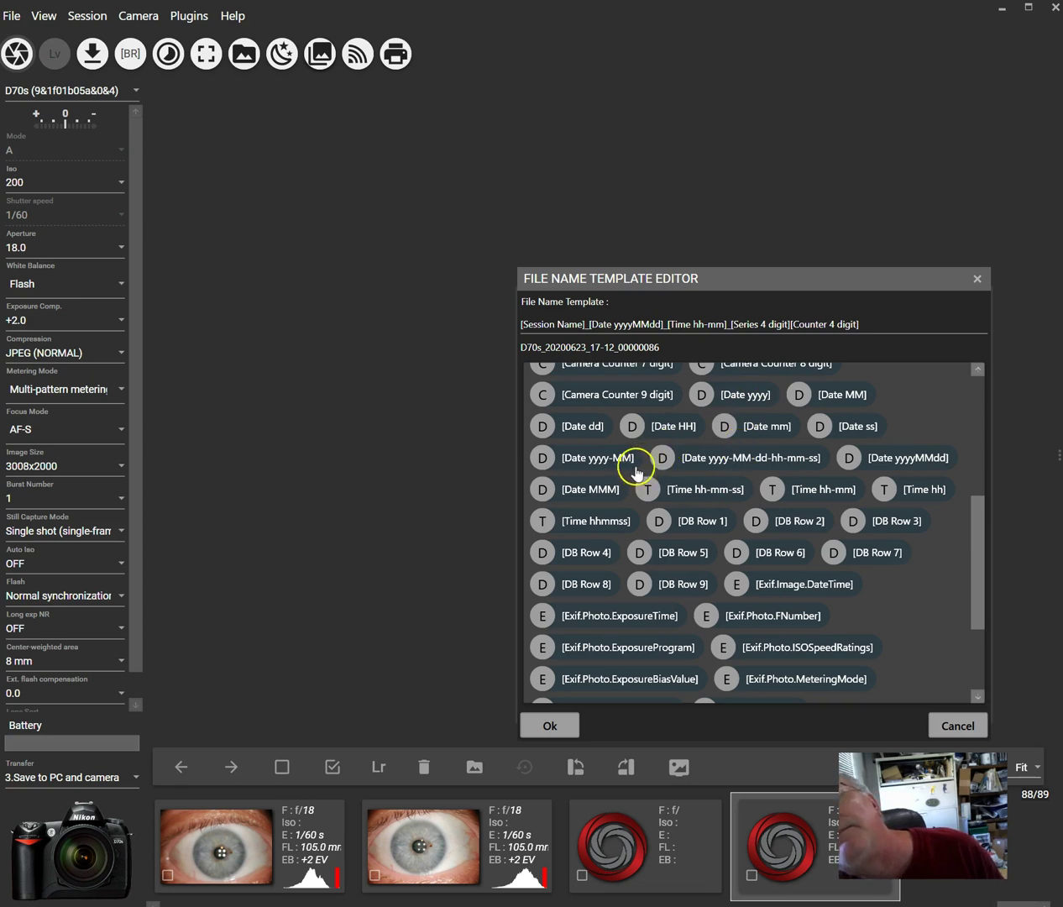
scroll(713, 521, up, 3)
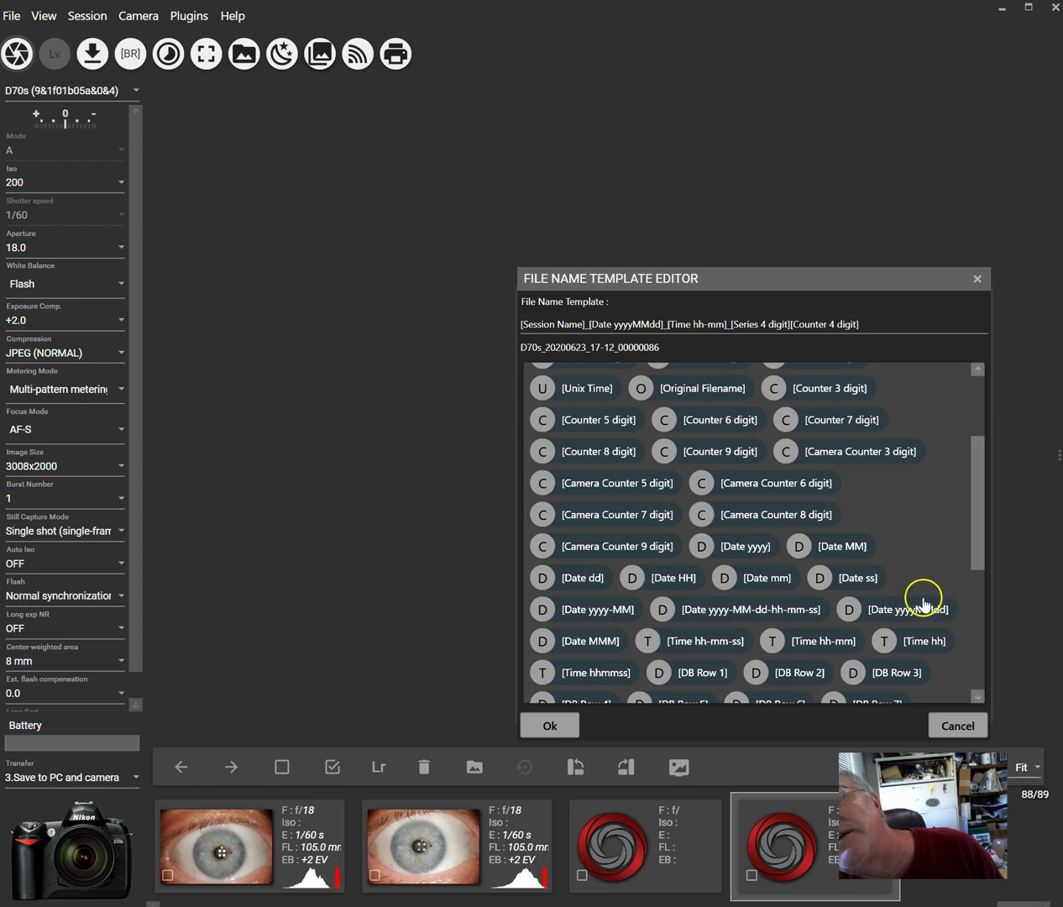
scroll(921, 604, down, 1)
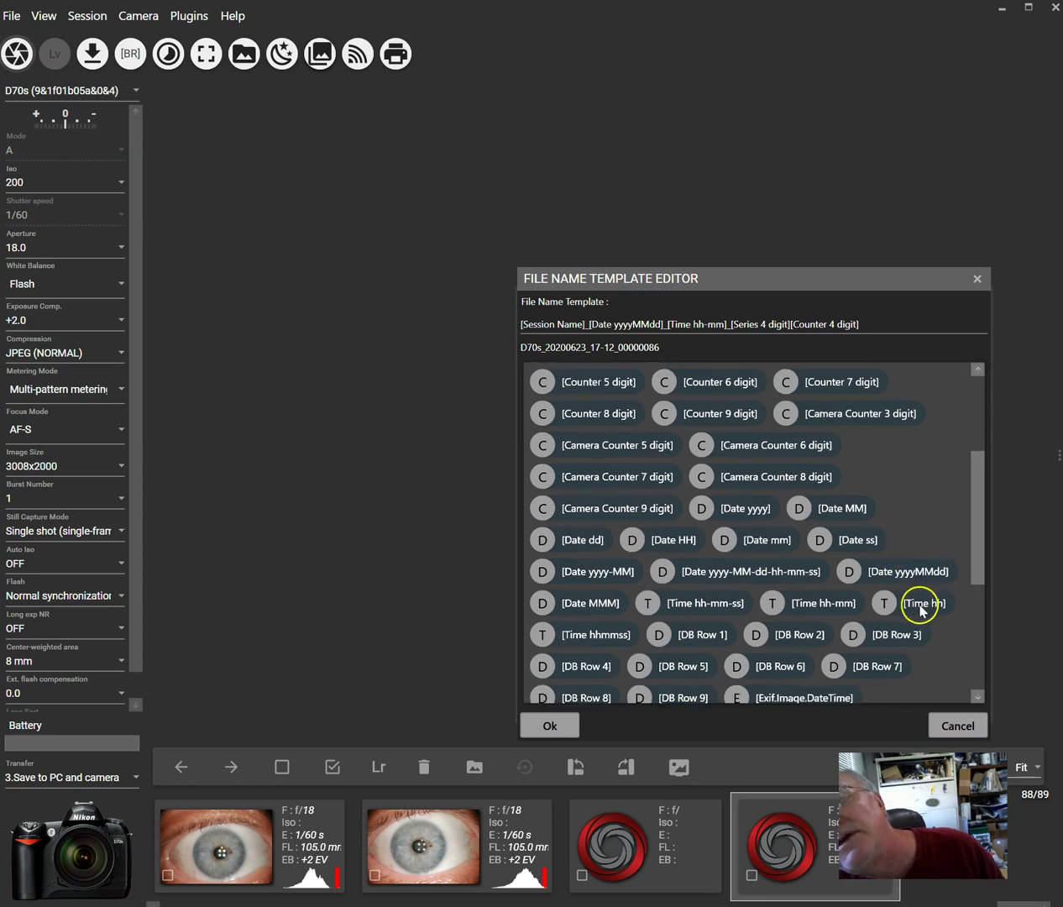
scroll(921, 604, down, 4)
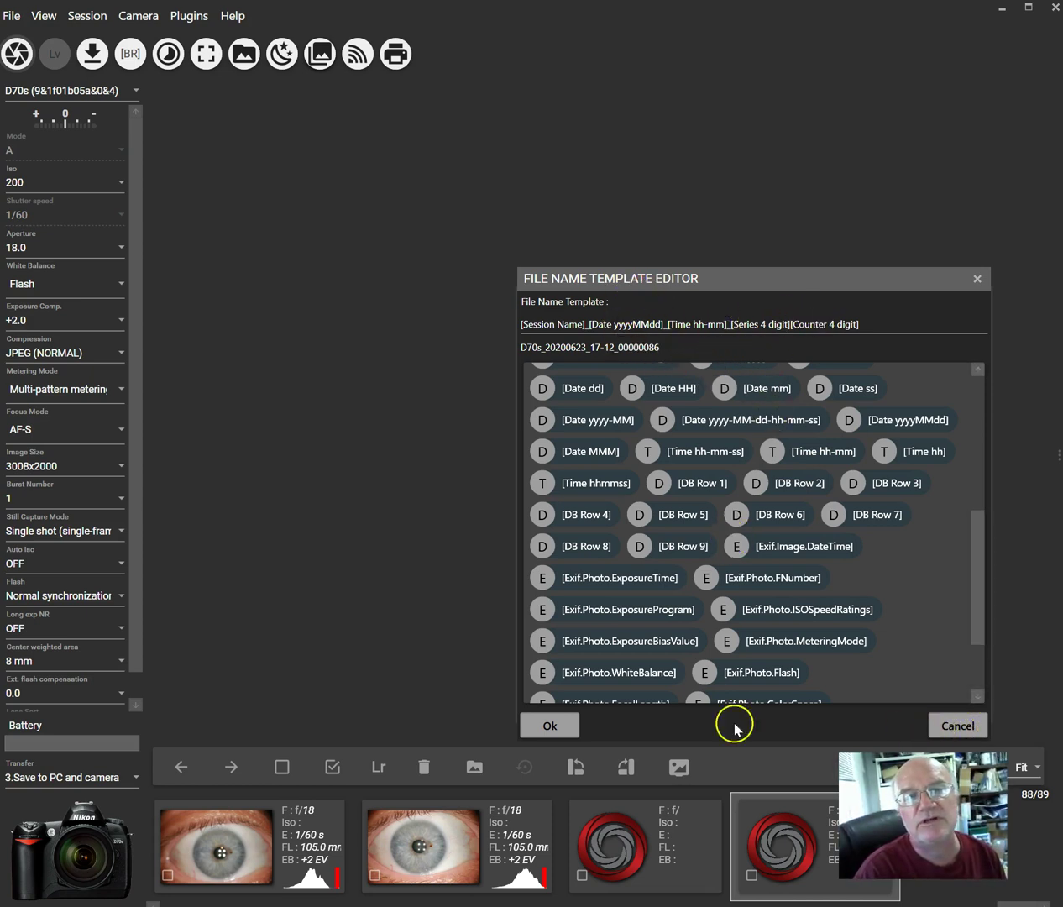
click(566, 727)
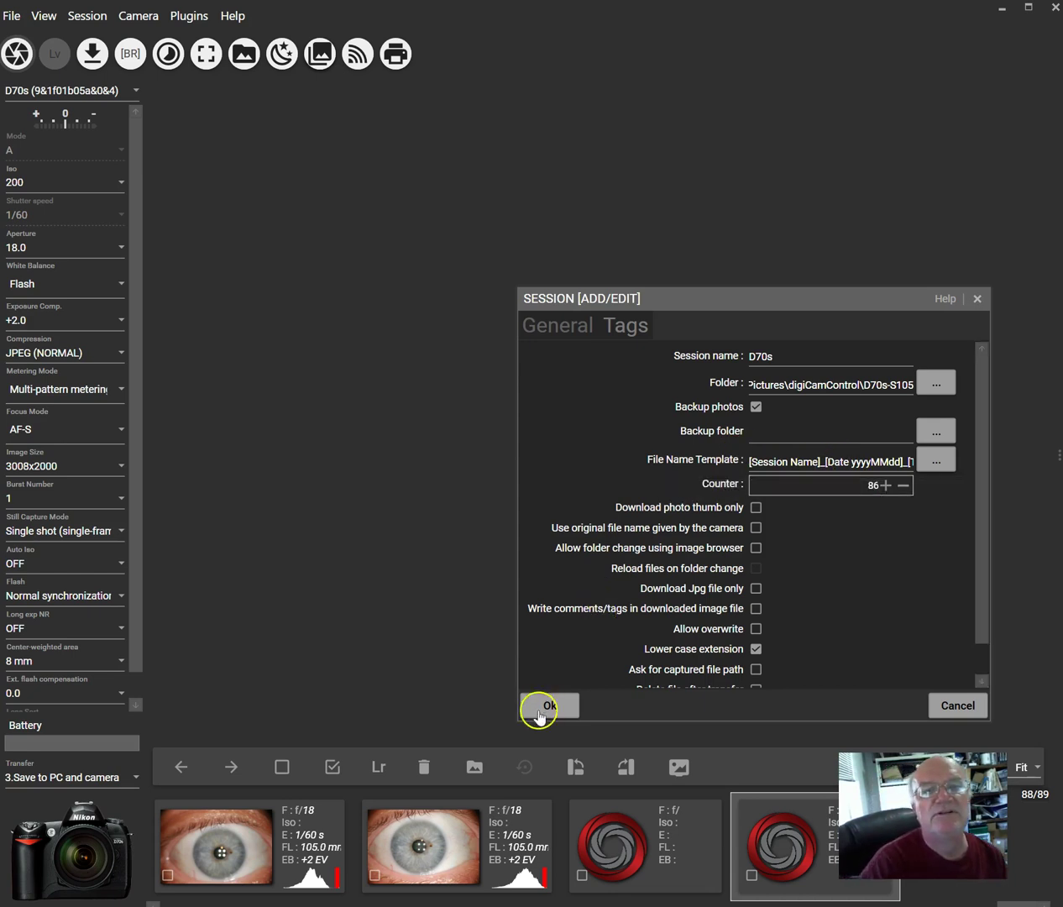
click(541, 712)
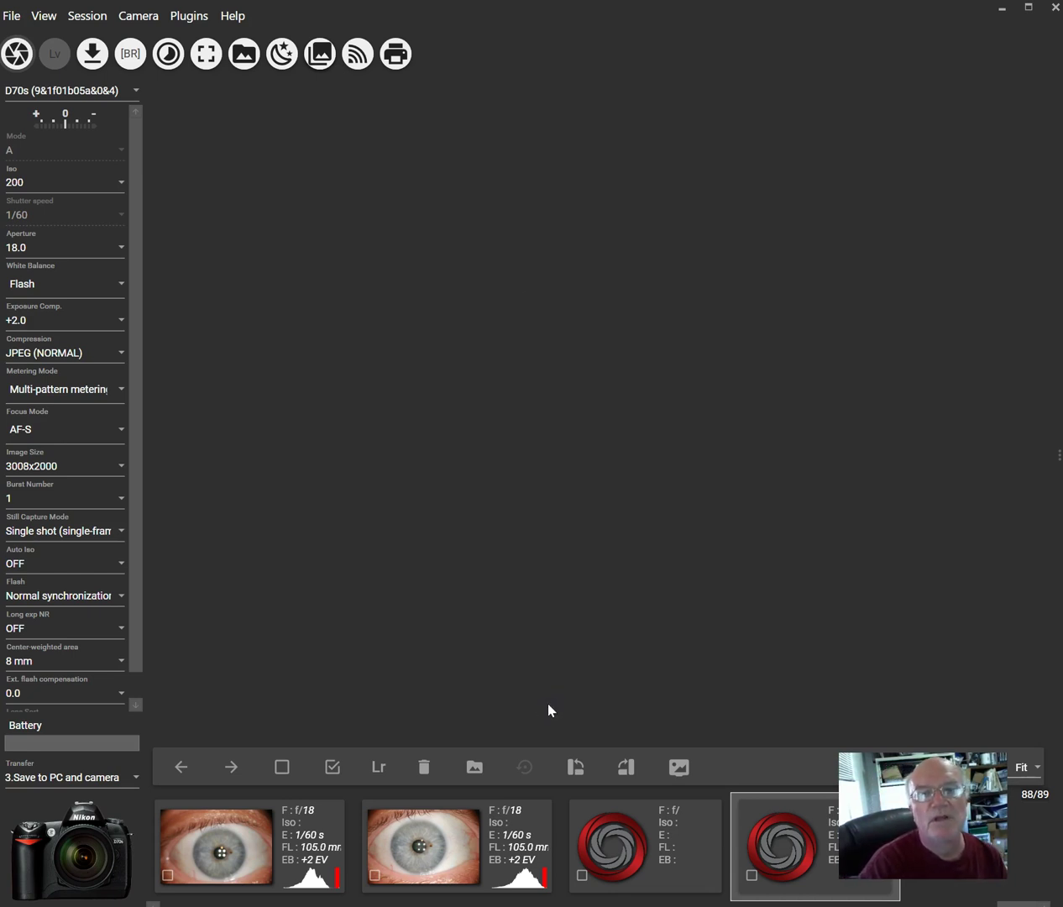
click(568, 703)
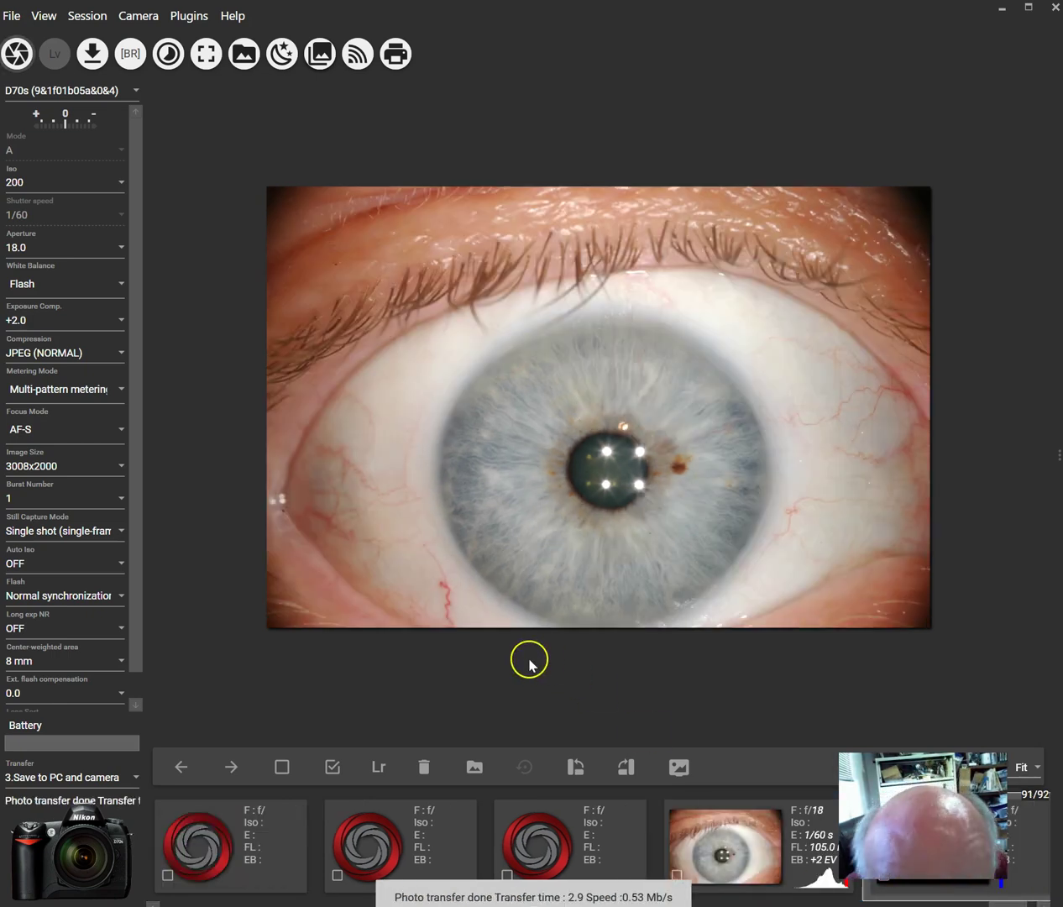
Inspect the newly transferred eye photo by magnifying the iris detail, and return to the fitted view.
click(547, 559)
click(551, 561)
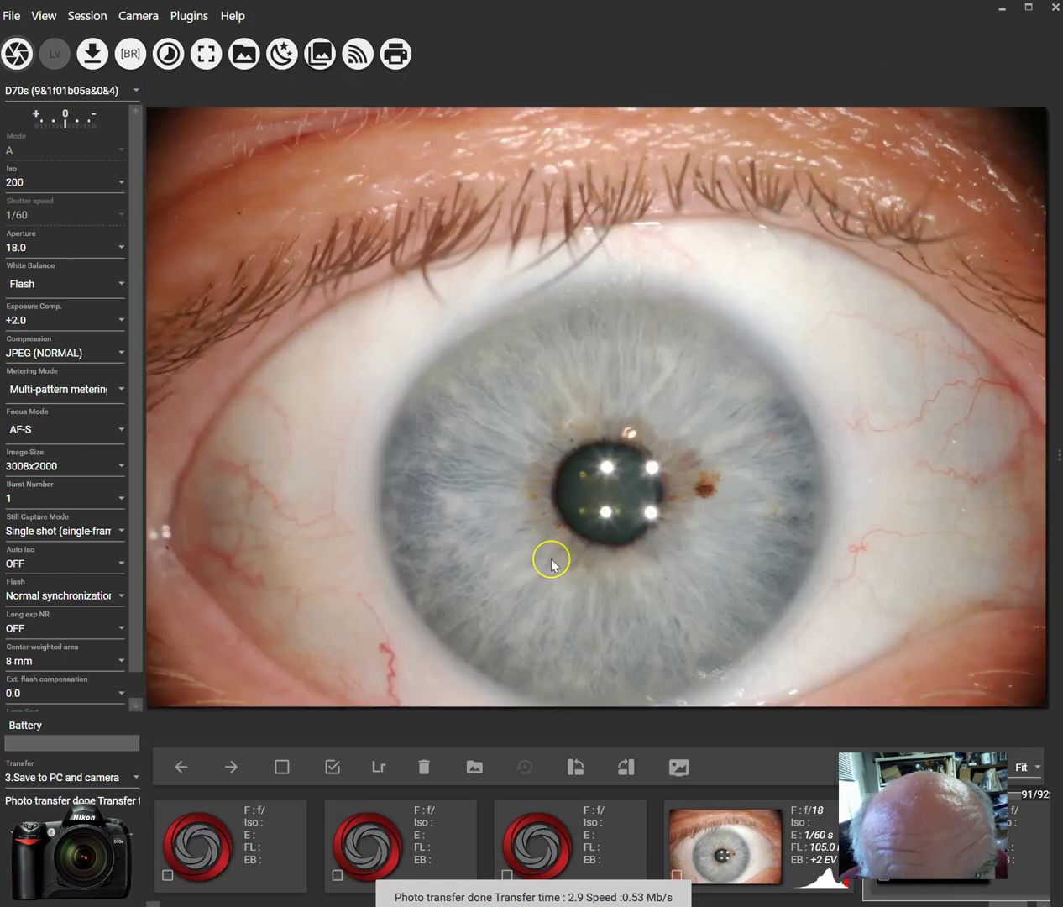
scroll(551, 561, up, 2)
scroll(552, 563, up, 1)
scroll(529, 527, up, 1)
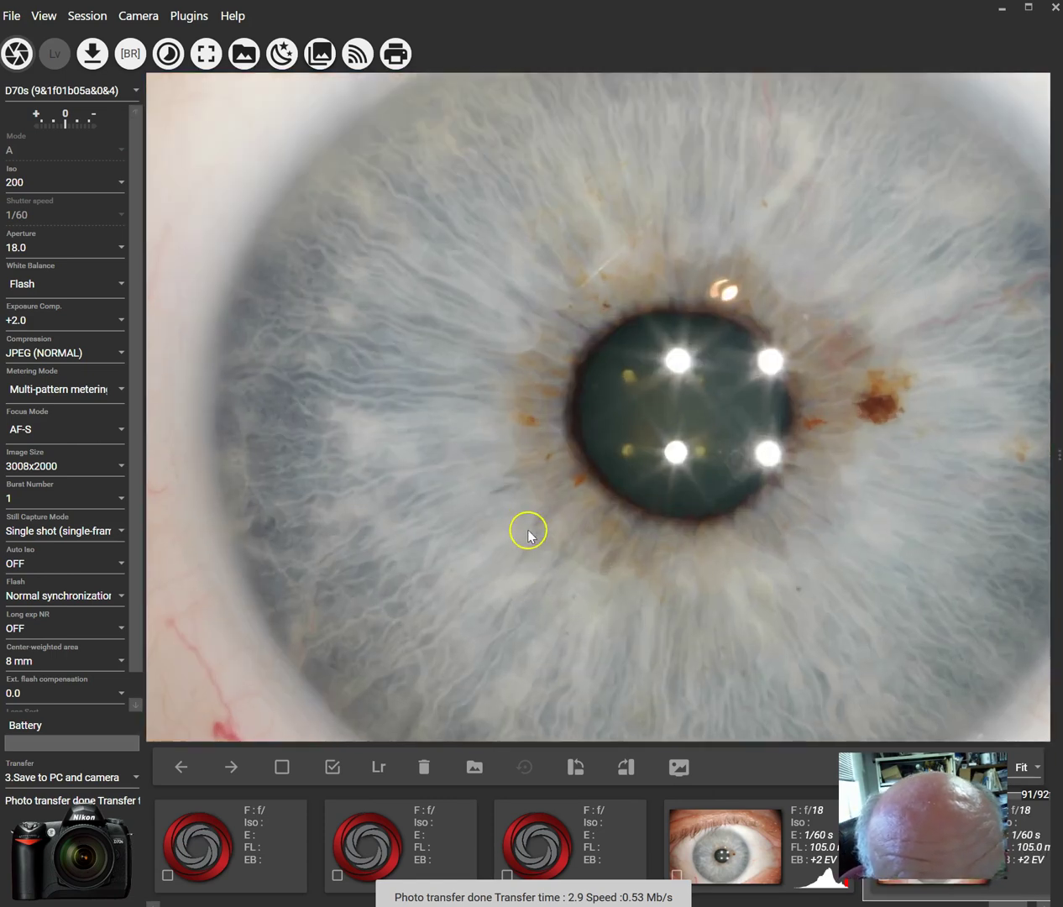
drag(479, 391, 480, 375)
click(481, 374)
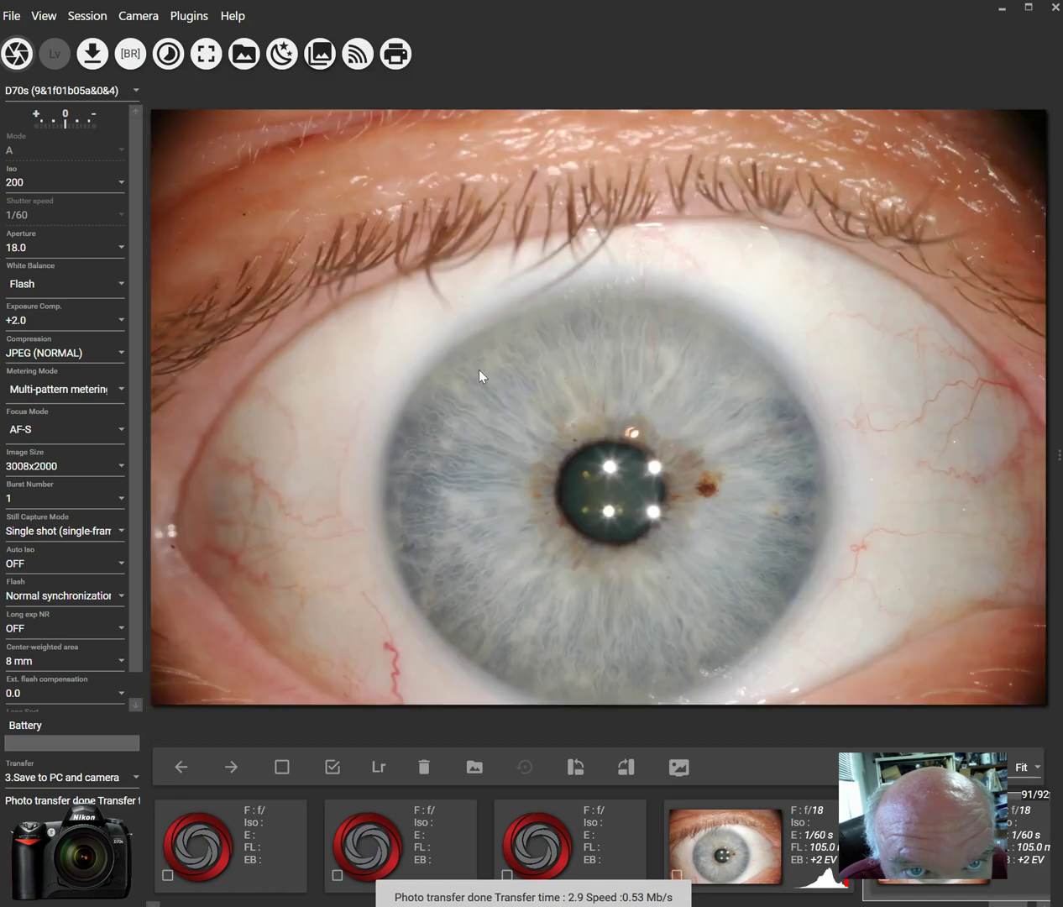
click(481, 374)
click(481, 374)
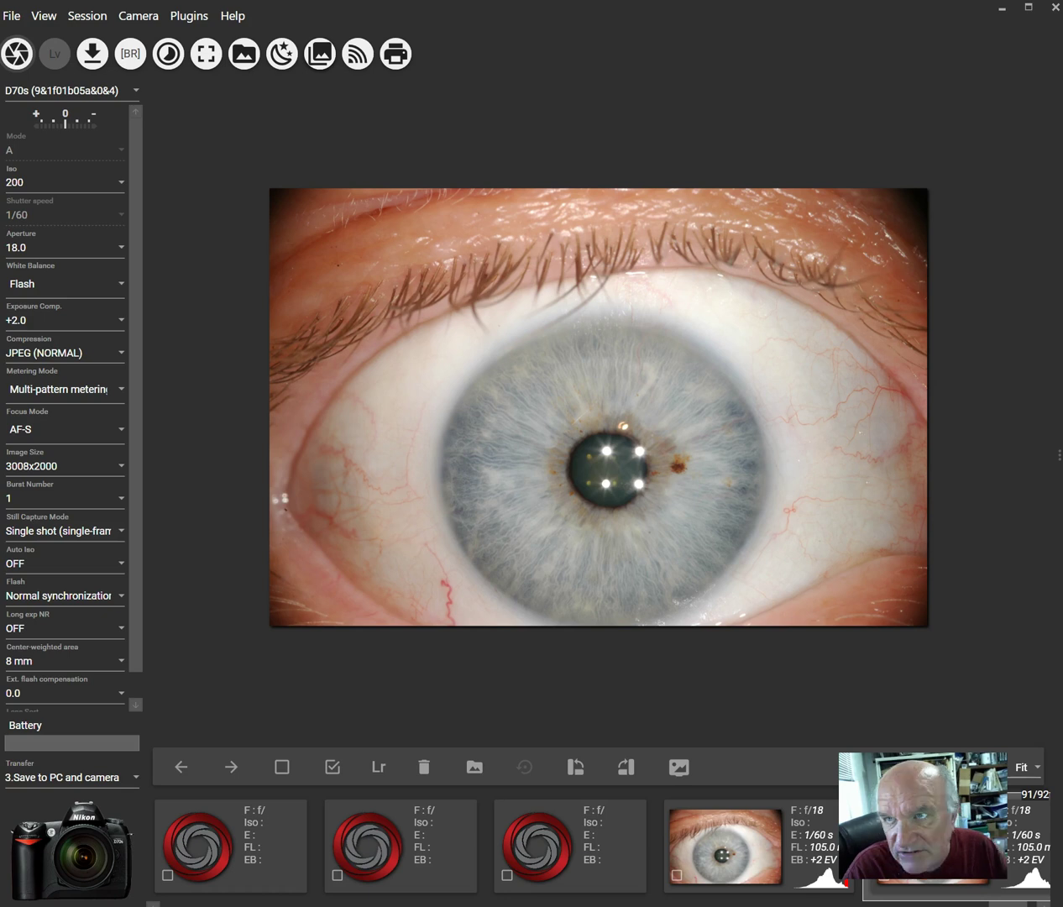
Bring back the File Explorer window, locate the new photo D70s_20200623_17-15_00000089.jpg in the D70s-S105 folder, and move the window aside.
drag(1011, 281, 611, 21)
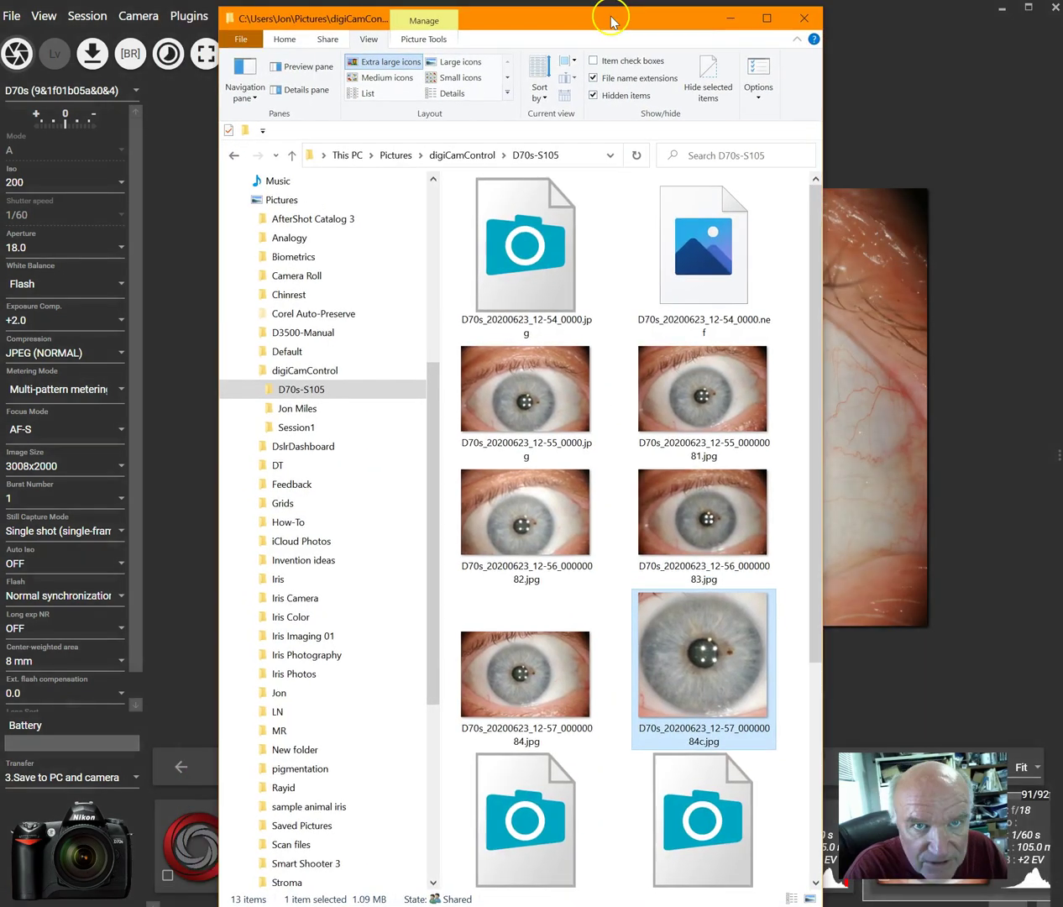
scroll(591, 344, down, 3)
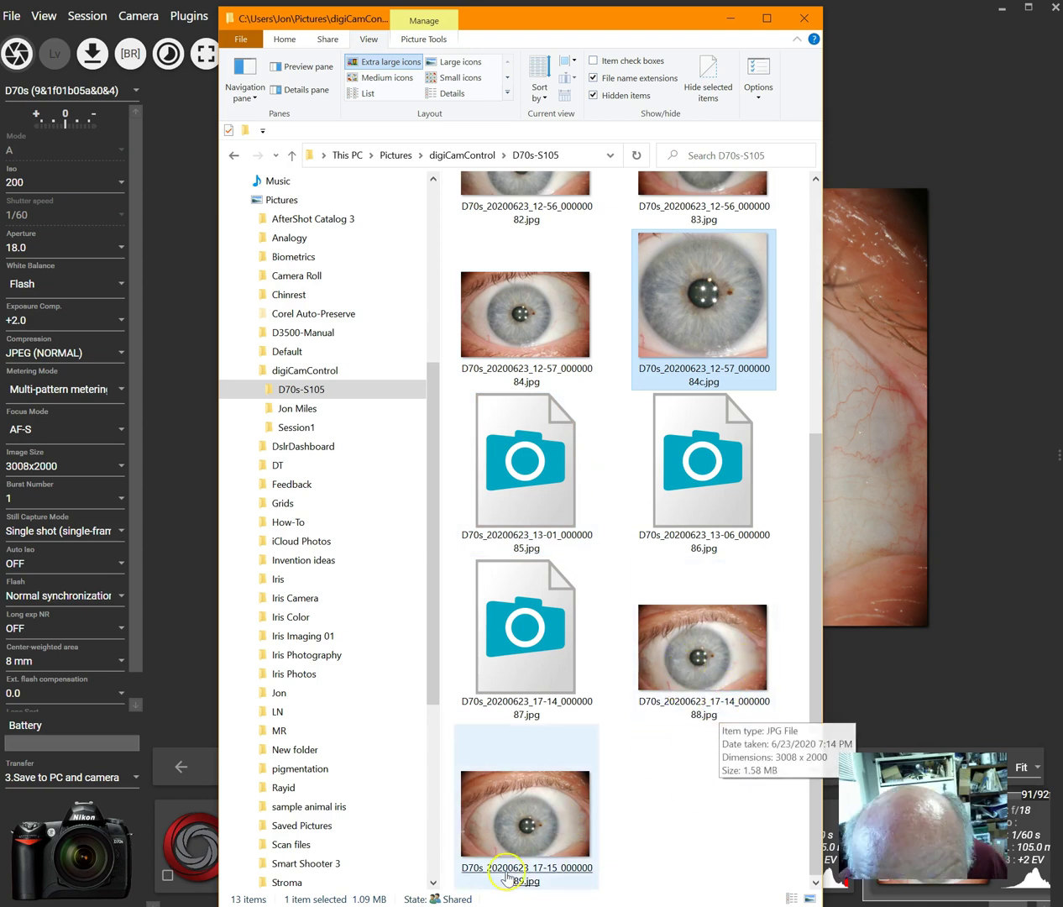
click(544, 882)
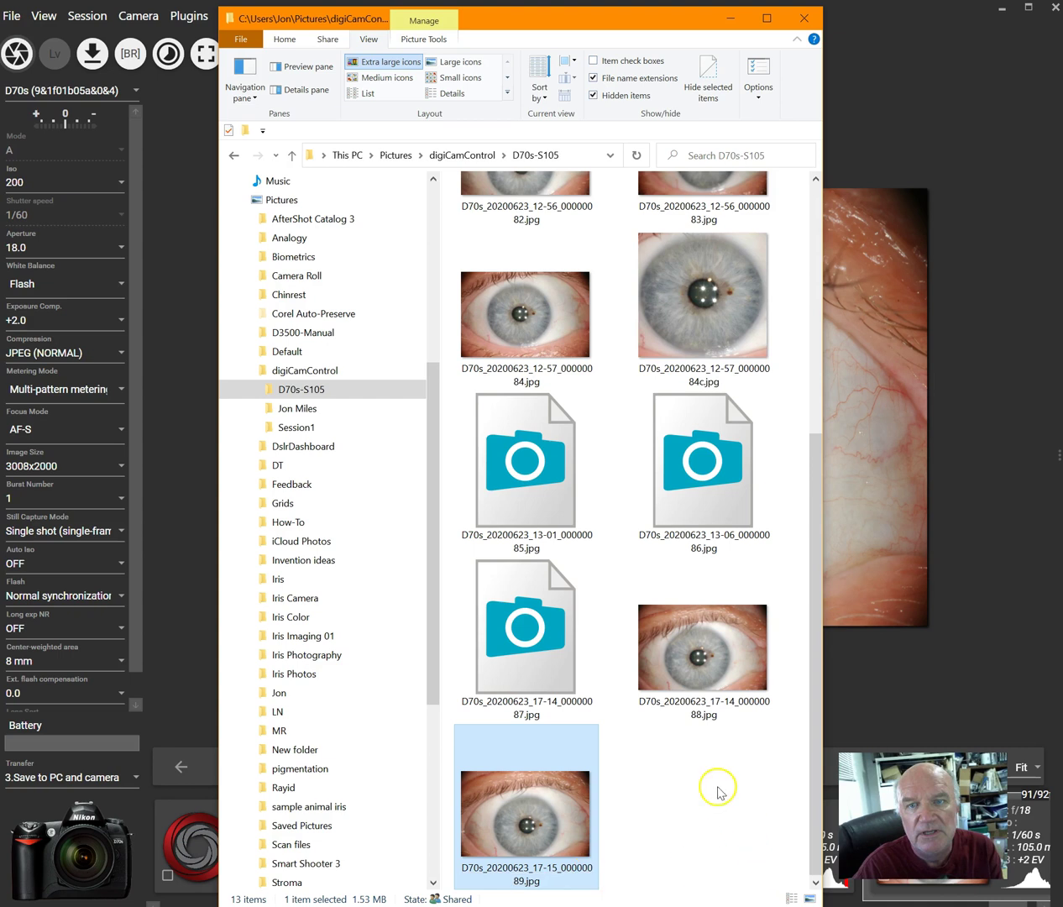
drag(517, 21, 1062, 93)
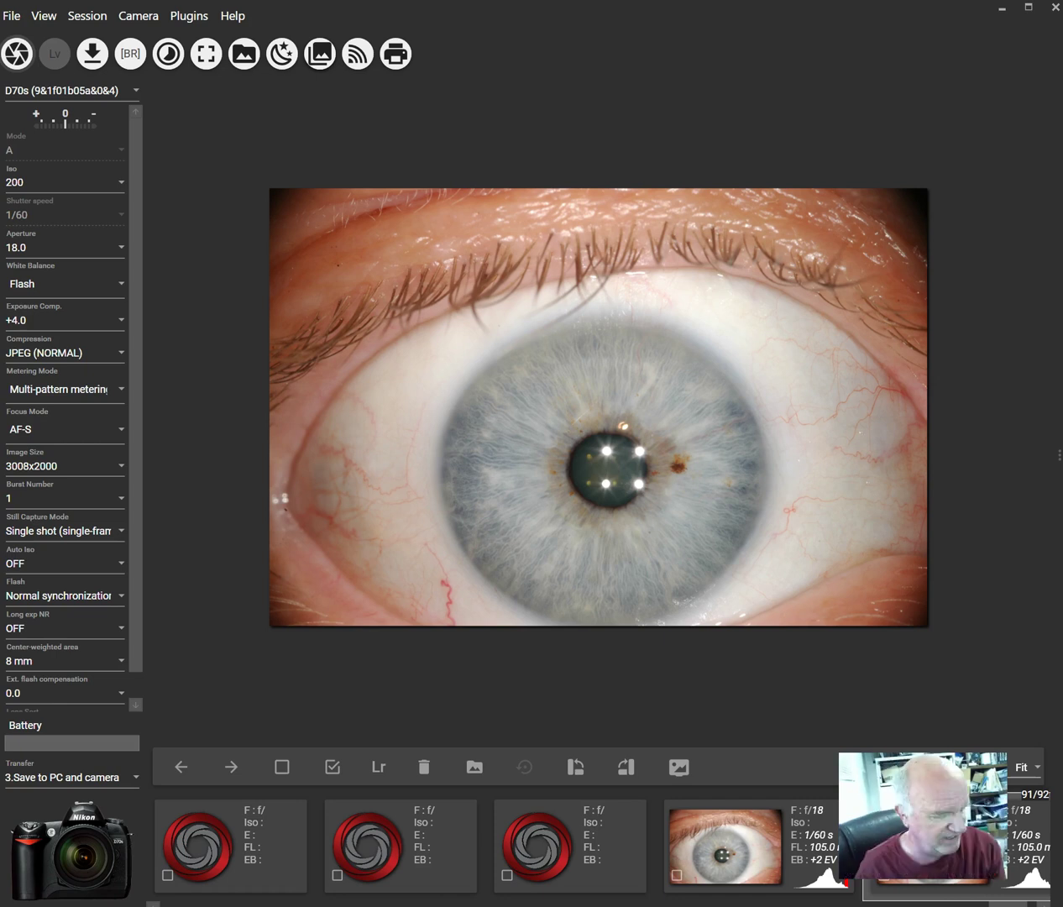
Capture a photo remotely with the connected D70s and compare it with the two preceding eye photos.
click(17, 57)
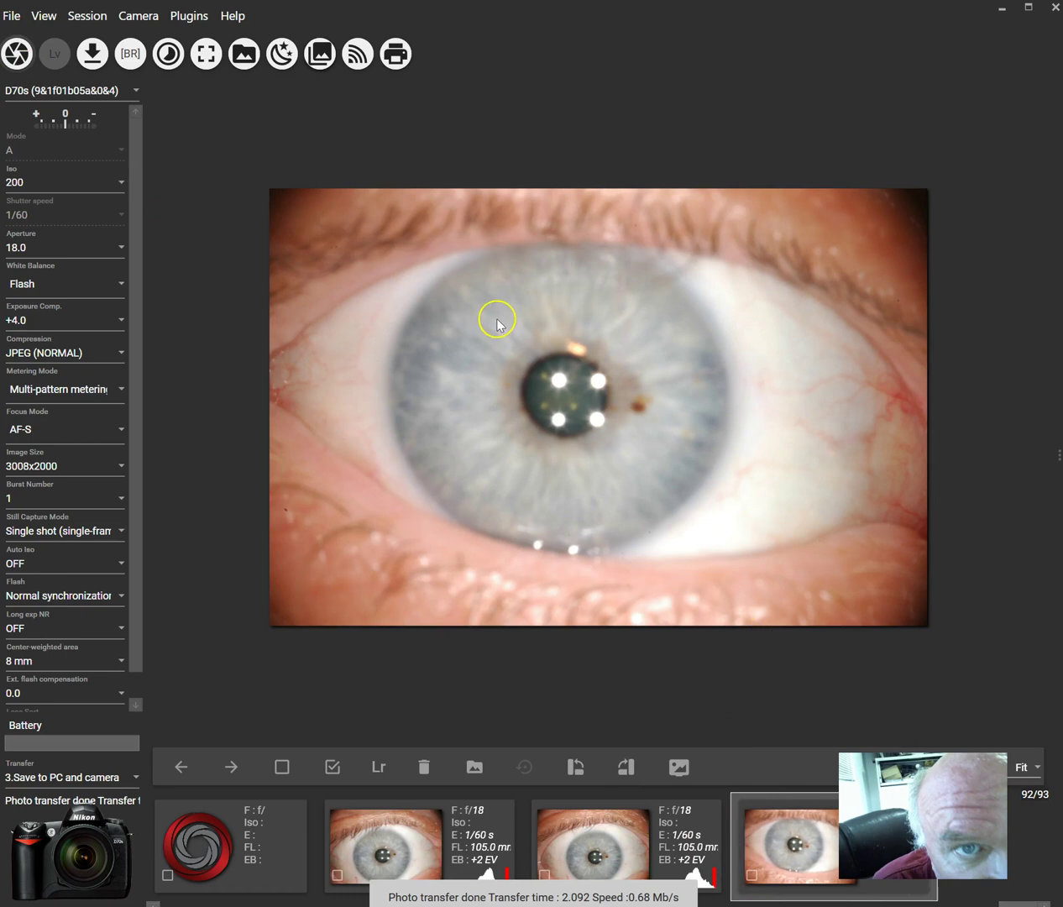
click(606, 854)
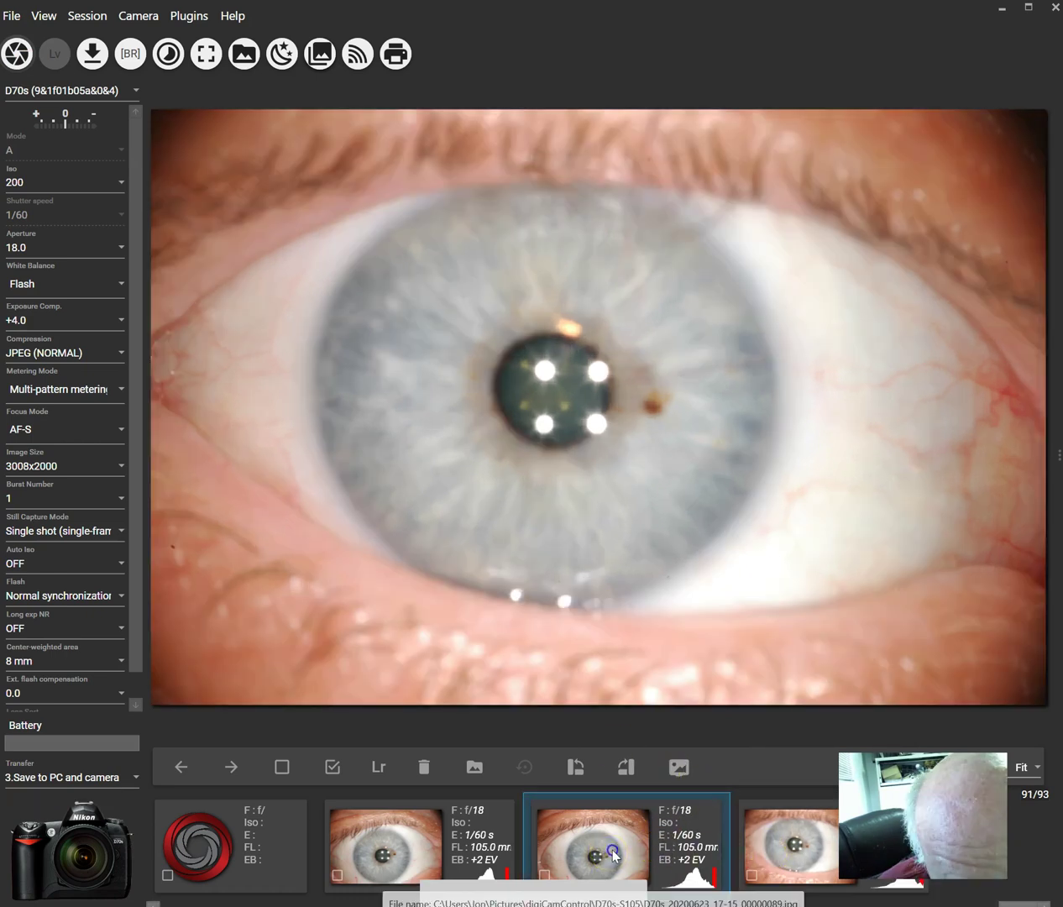
click(390, 827)
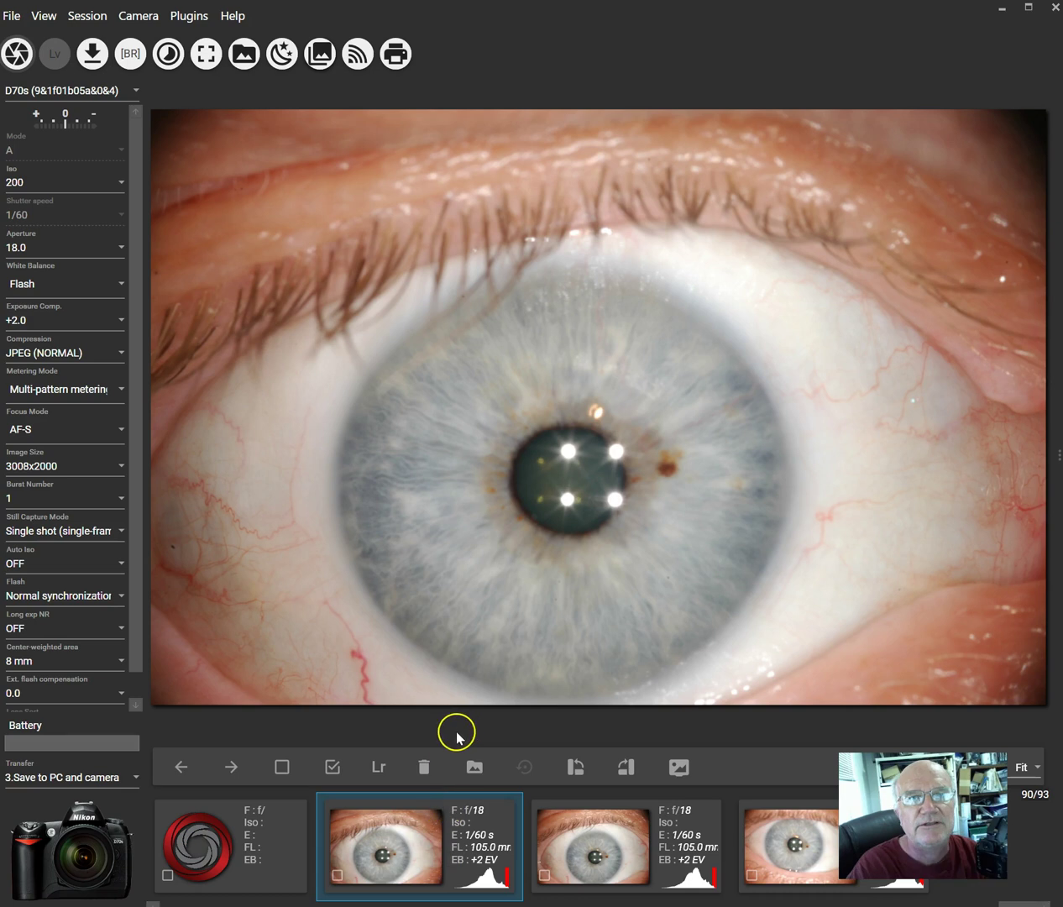
Trigger another remote capture on the connected D70s.
click(18, 62)
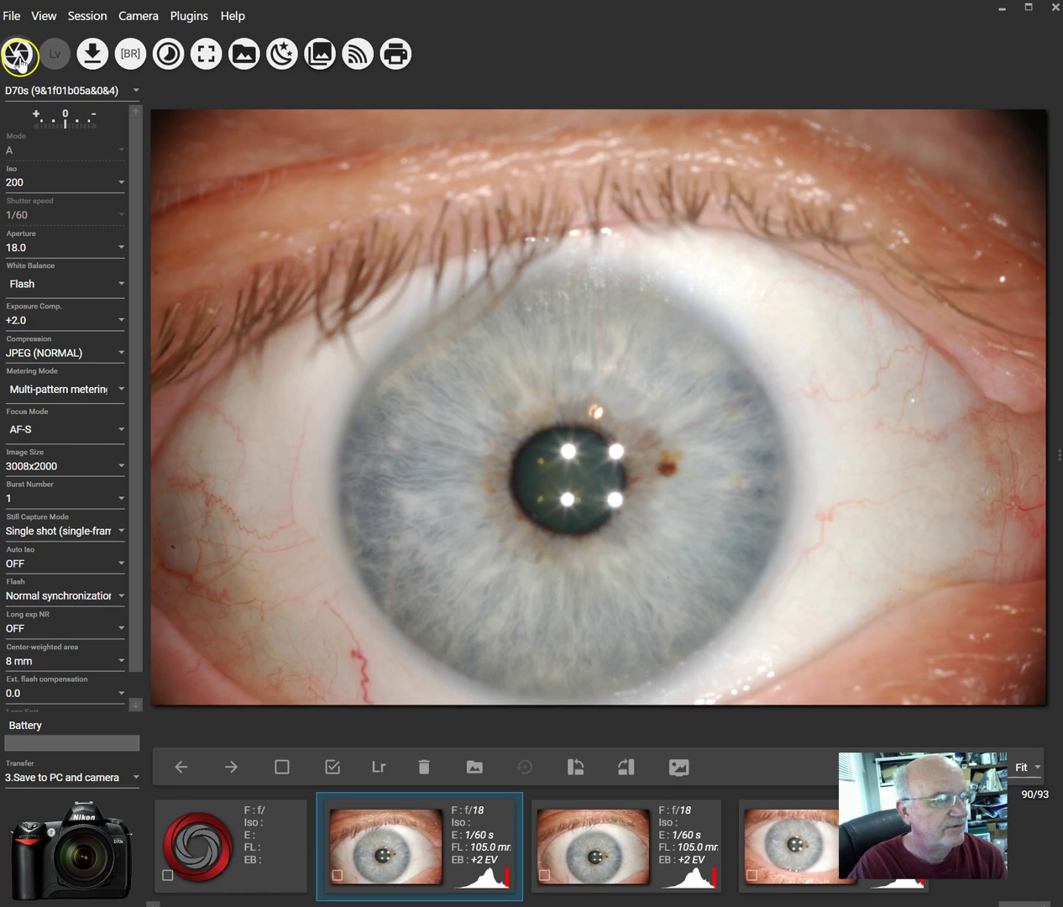